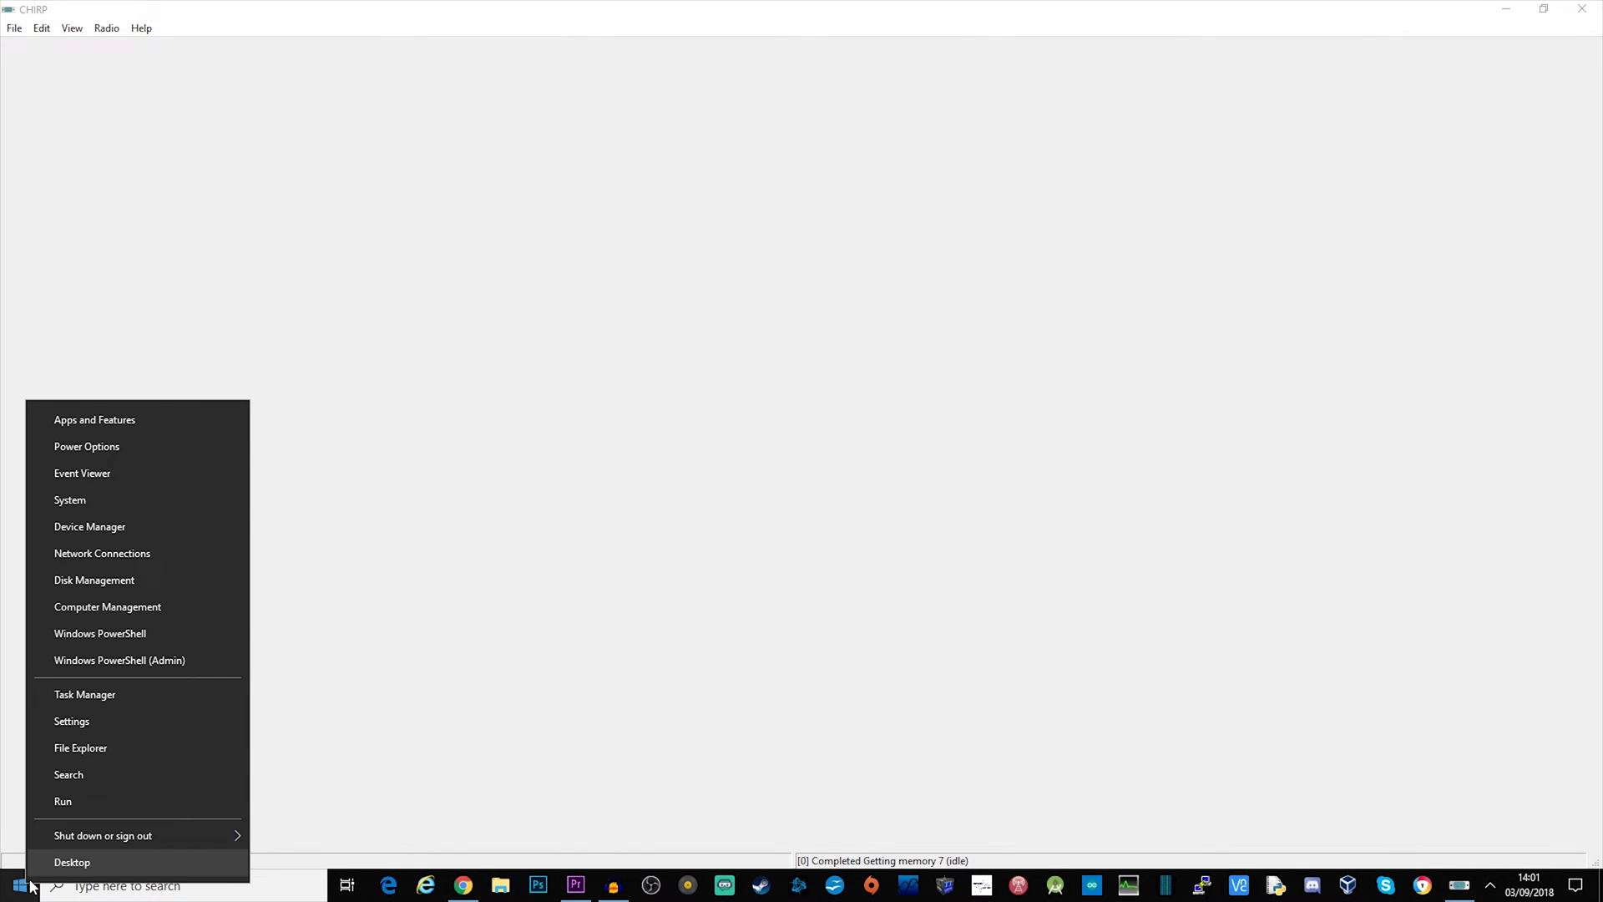
Look up the COM port of the USB-SERIAL CH340 programming cable in Device Manager.
{"action": "left_click", "coordinate": [95, 526]}
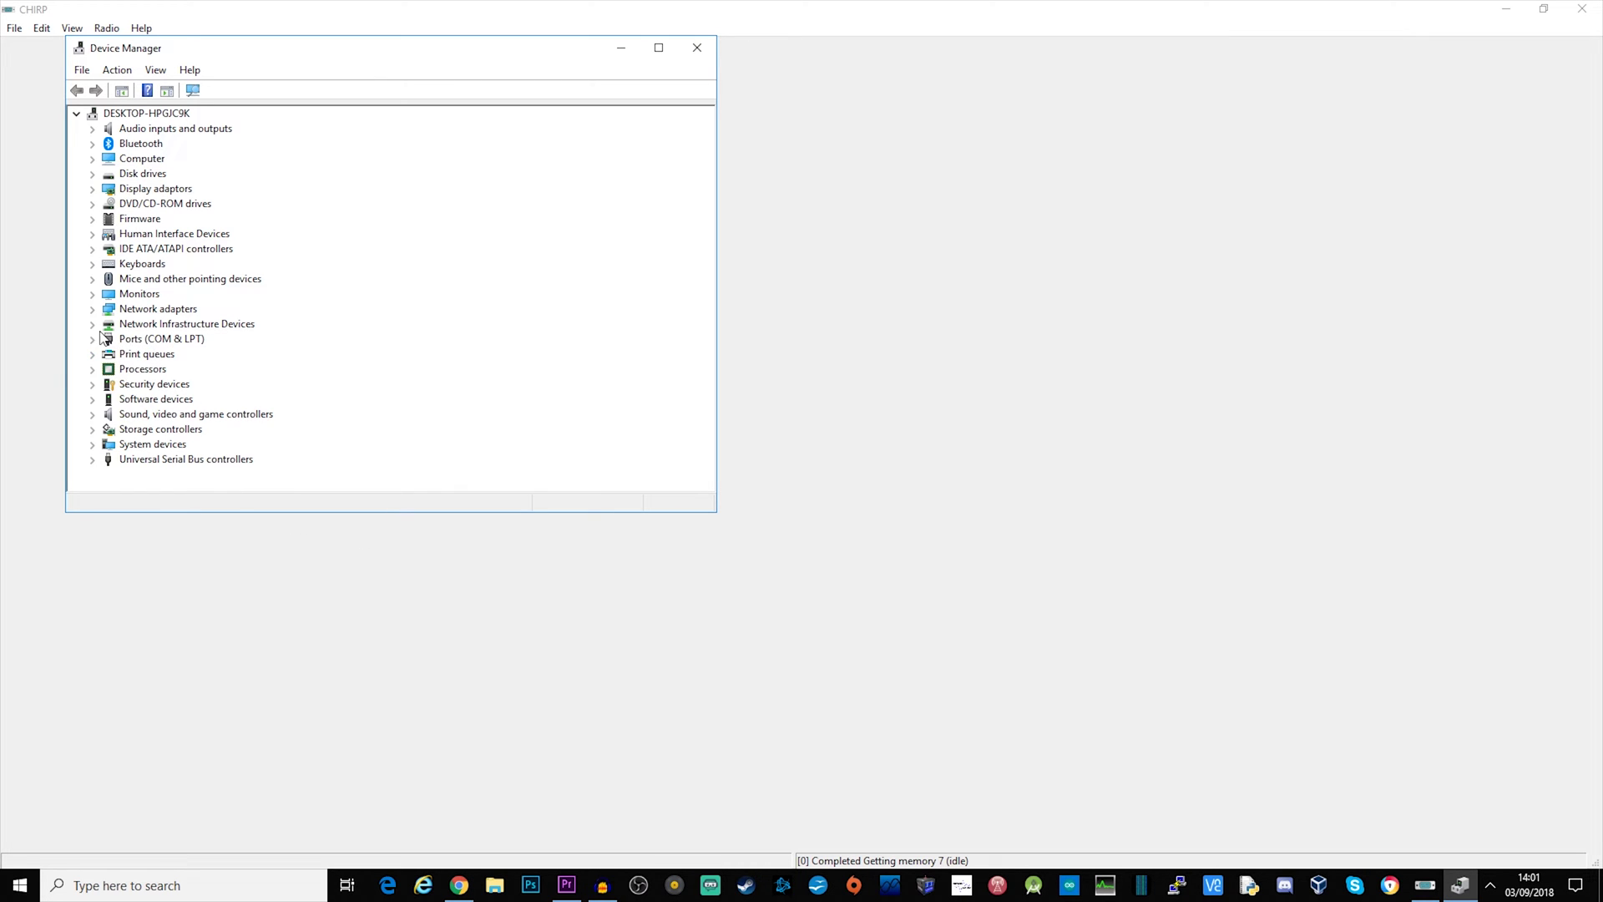
{"action": "left_click", "coordinate": [92, 340]}
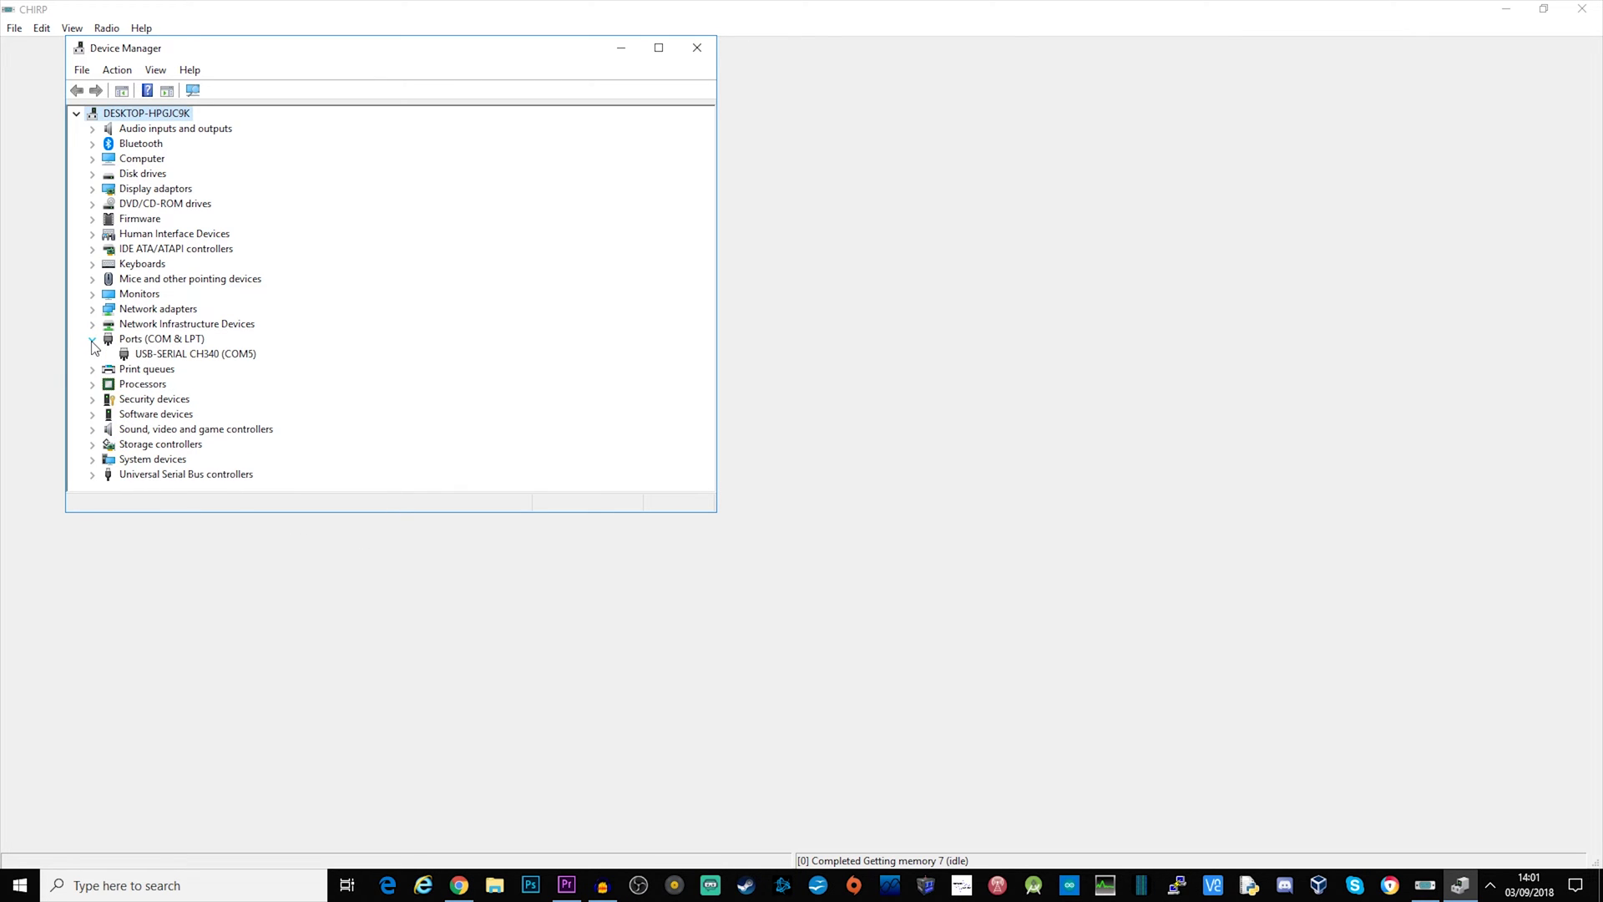
{"action": "left_click", "coordinate": [184, 355]}
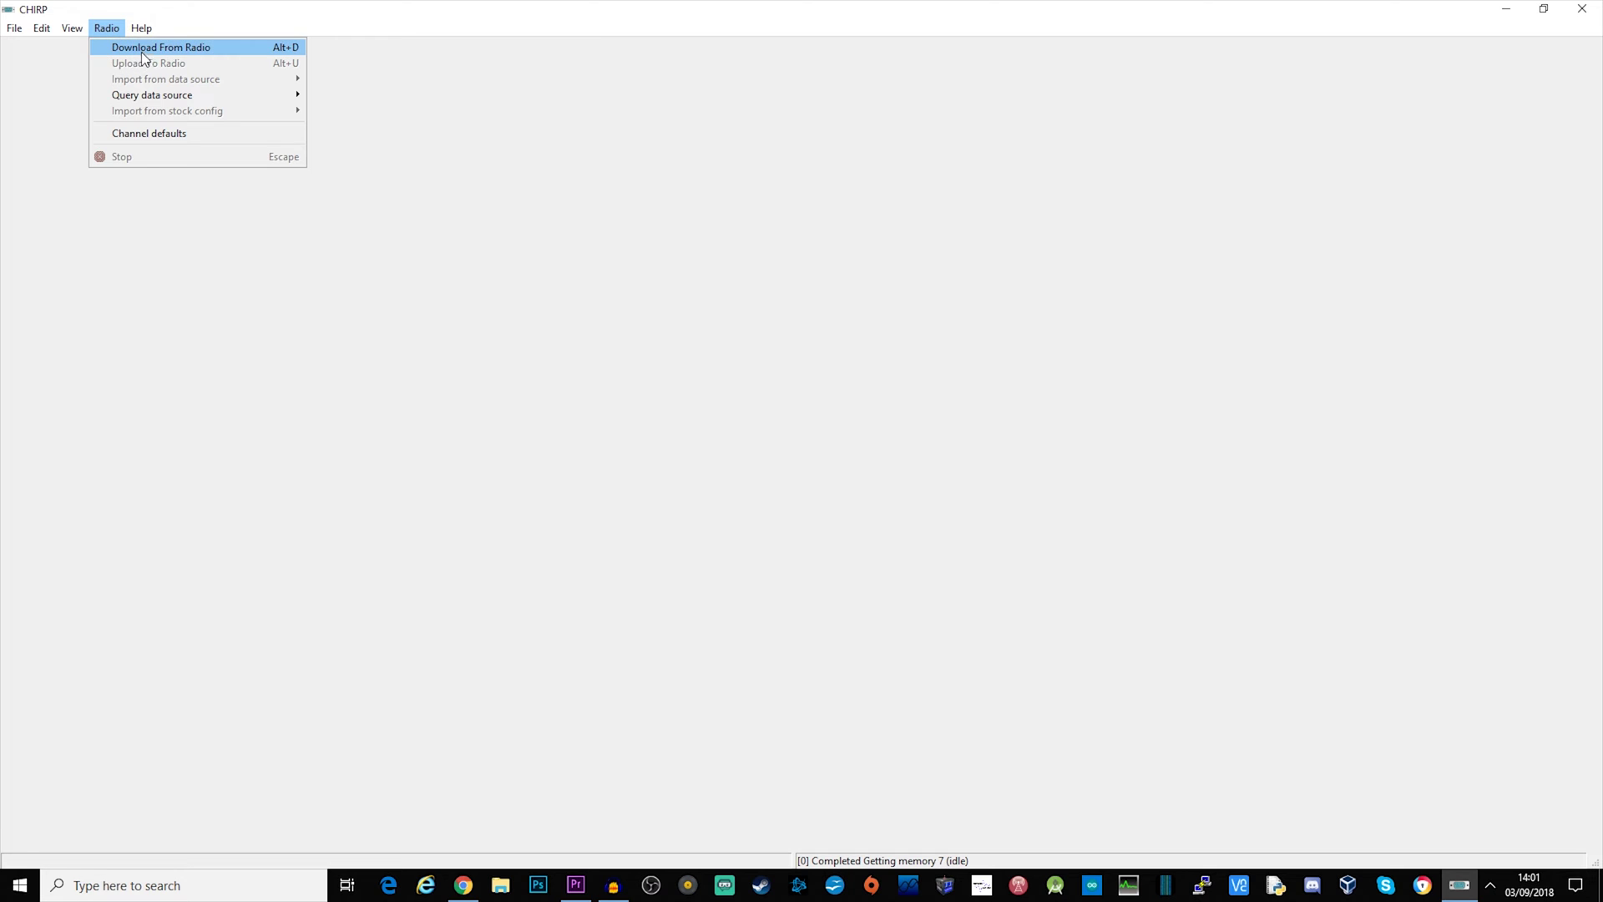
Download the memories from the radio using port COM5, vendor Radioddity and model GA-5S.
{"action": "left_click", "coordinate": [152, 48]}
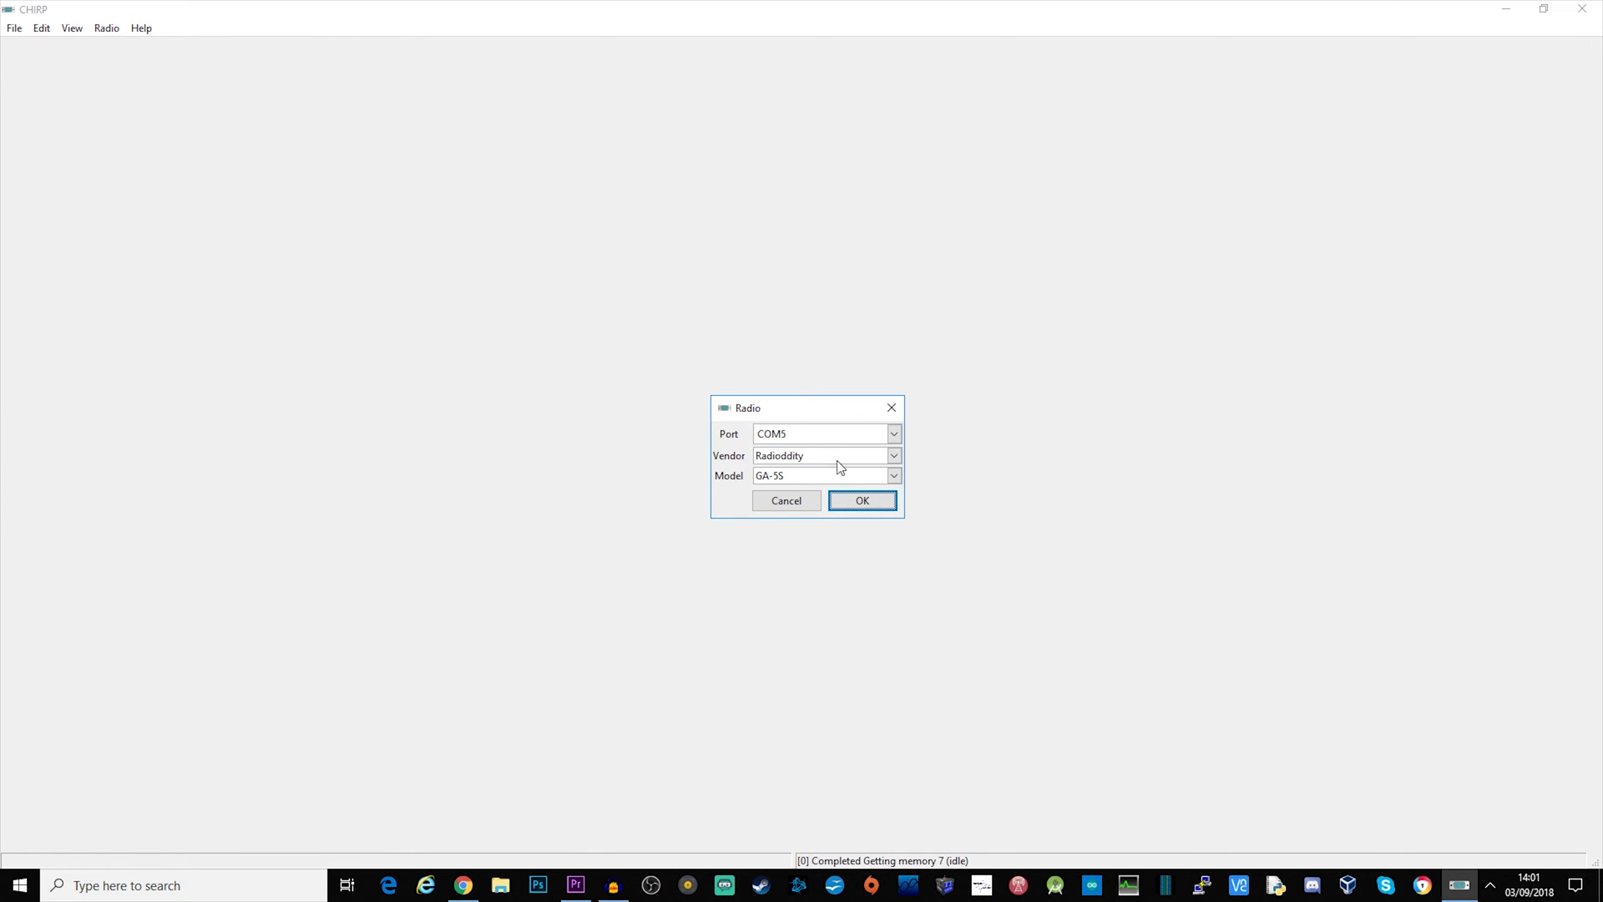
{"action": "left_click", "coordinate": [892, 437]}
{"action": "left_click", "coordinate": [808, 461]}
{"action": "left_click", "coordinate": [892, 461]}
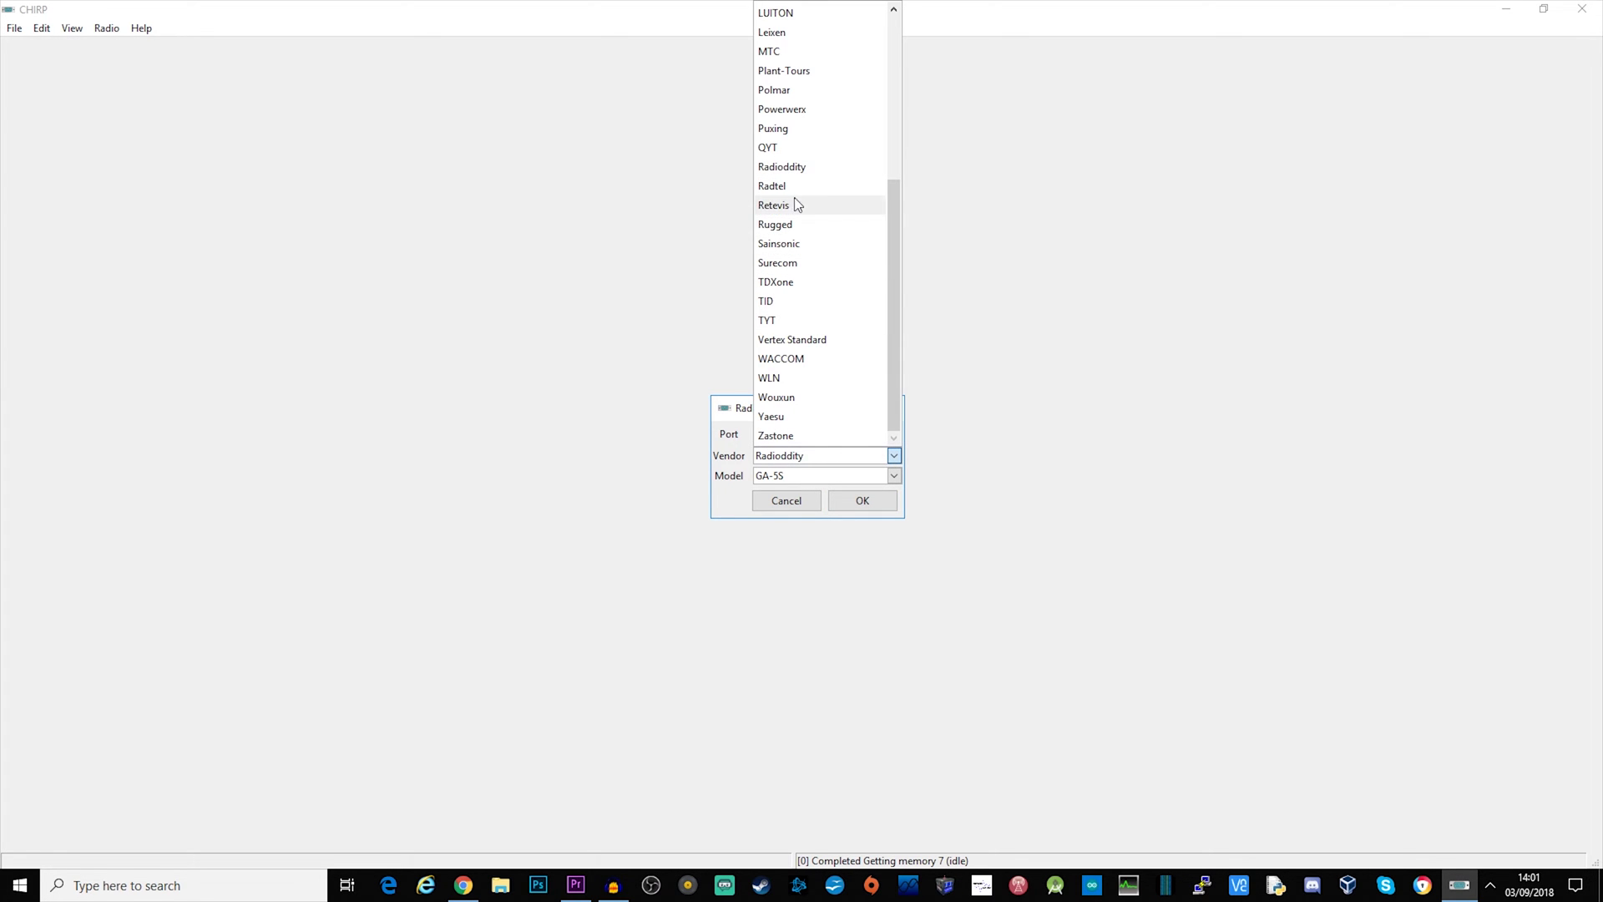
{"action": "left_click", "coordinate": [790, 167]}
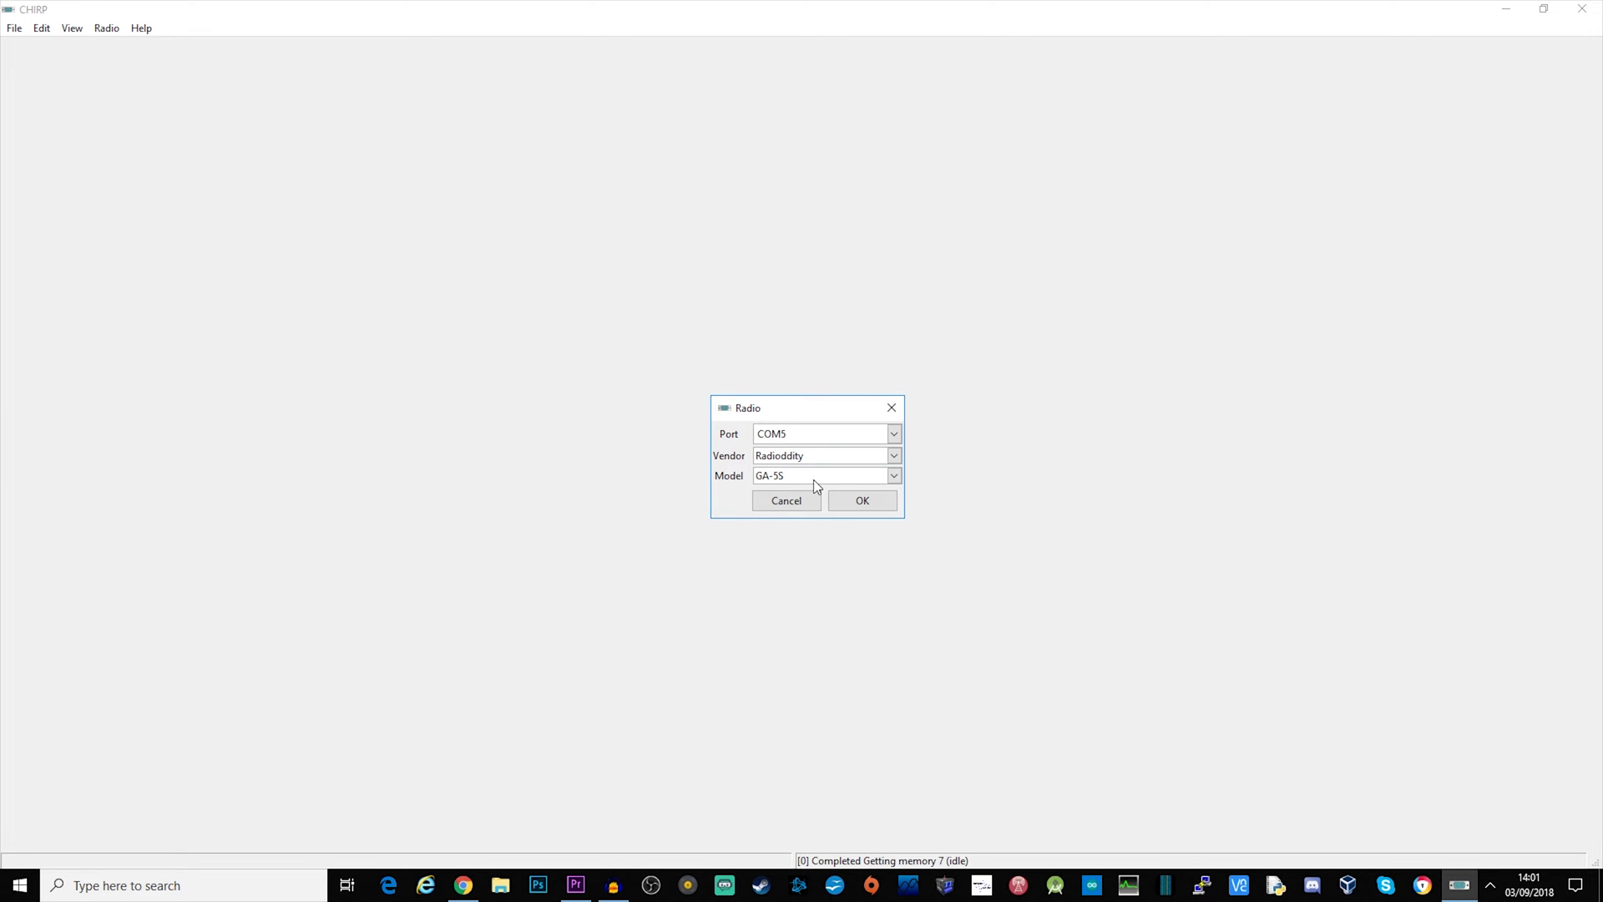
{"action": "left_click", "coordinate": [877, 502]}
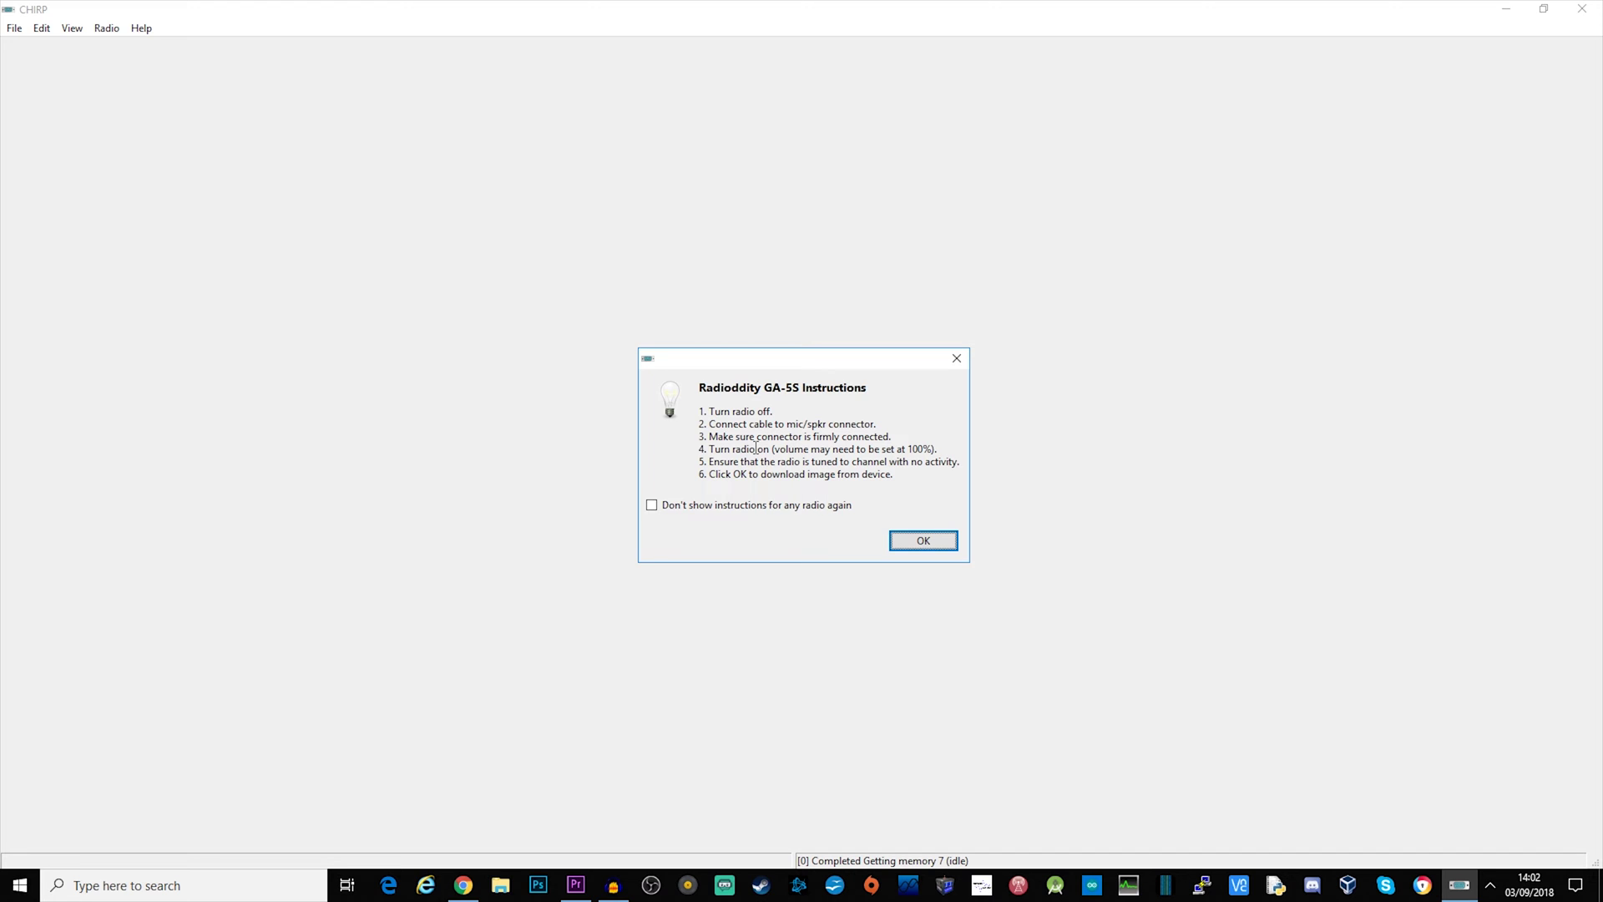
{"action": "left_click", "coordinate": [919, 542]}
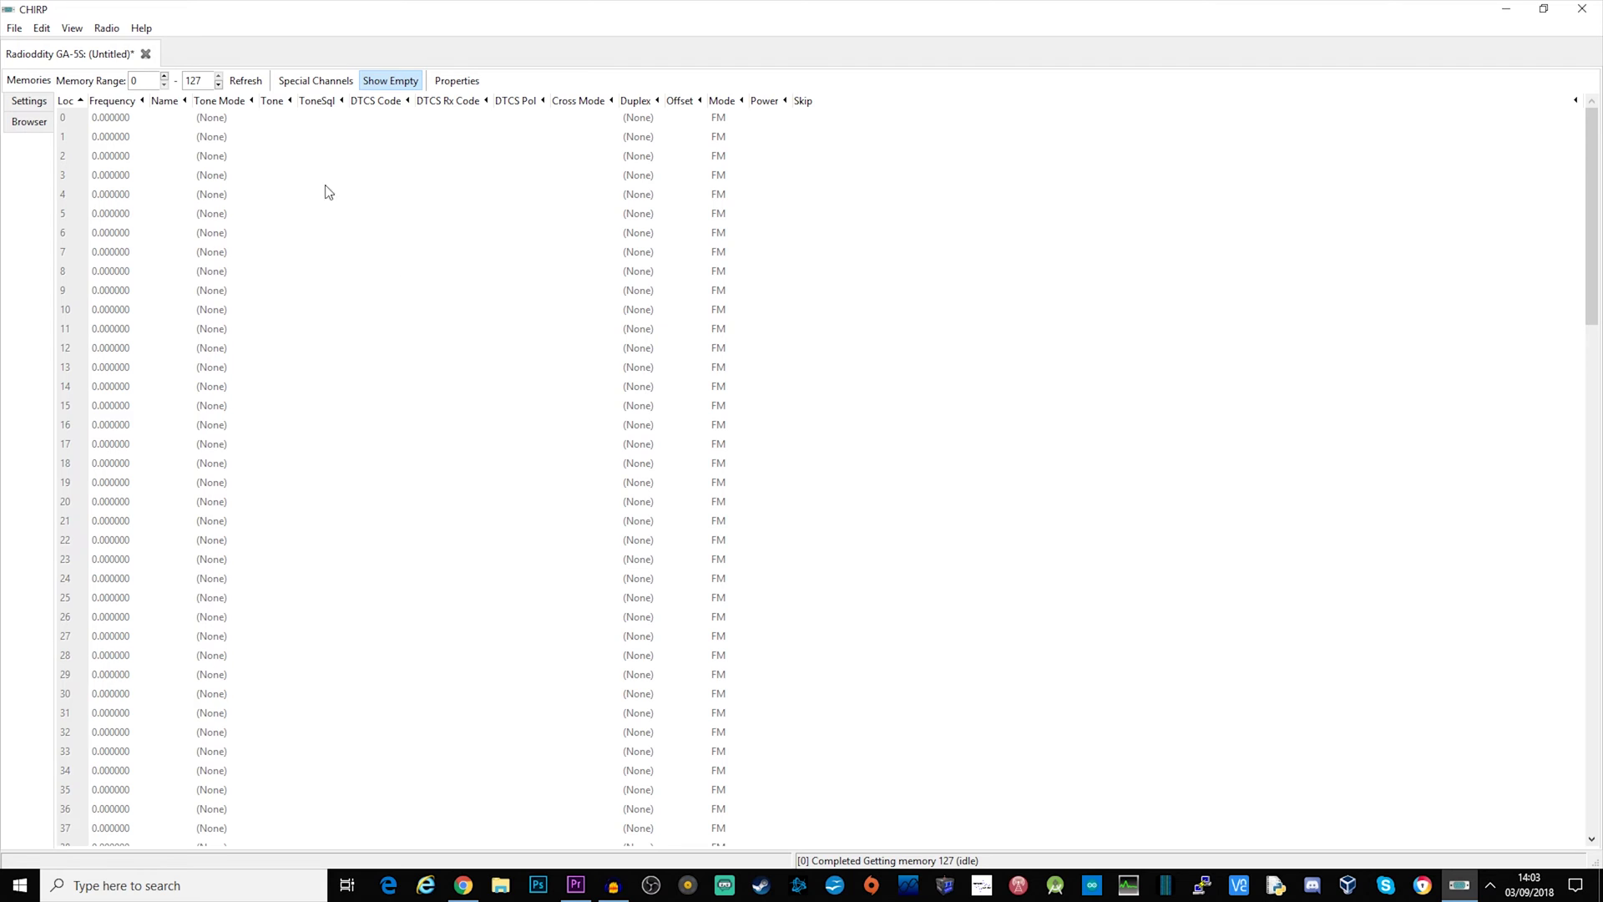
Query RepeaterBook for repeaters on all bands within distance 100 of chesham and open the resulting list.
{"action": "left_click", "coordinate": [107, 27]}
{"action": "mouse_move", "coordinate": [121, 99]}
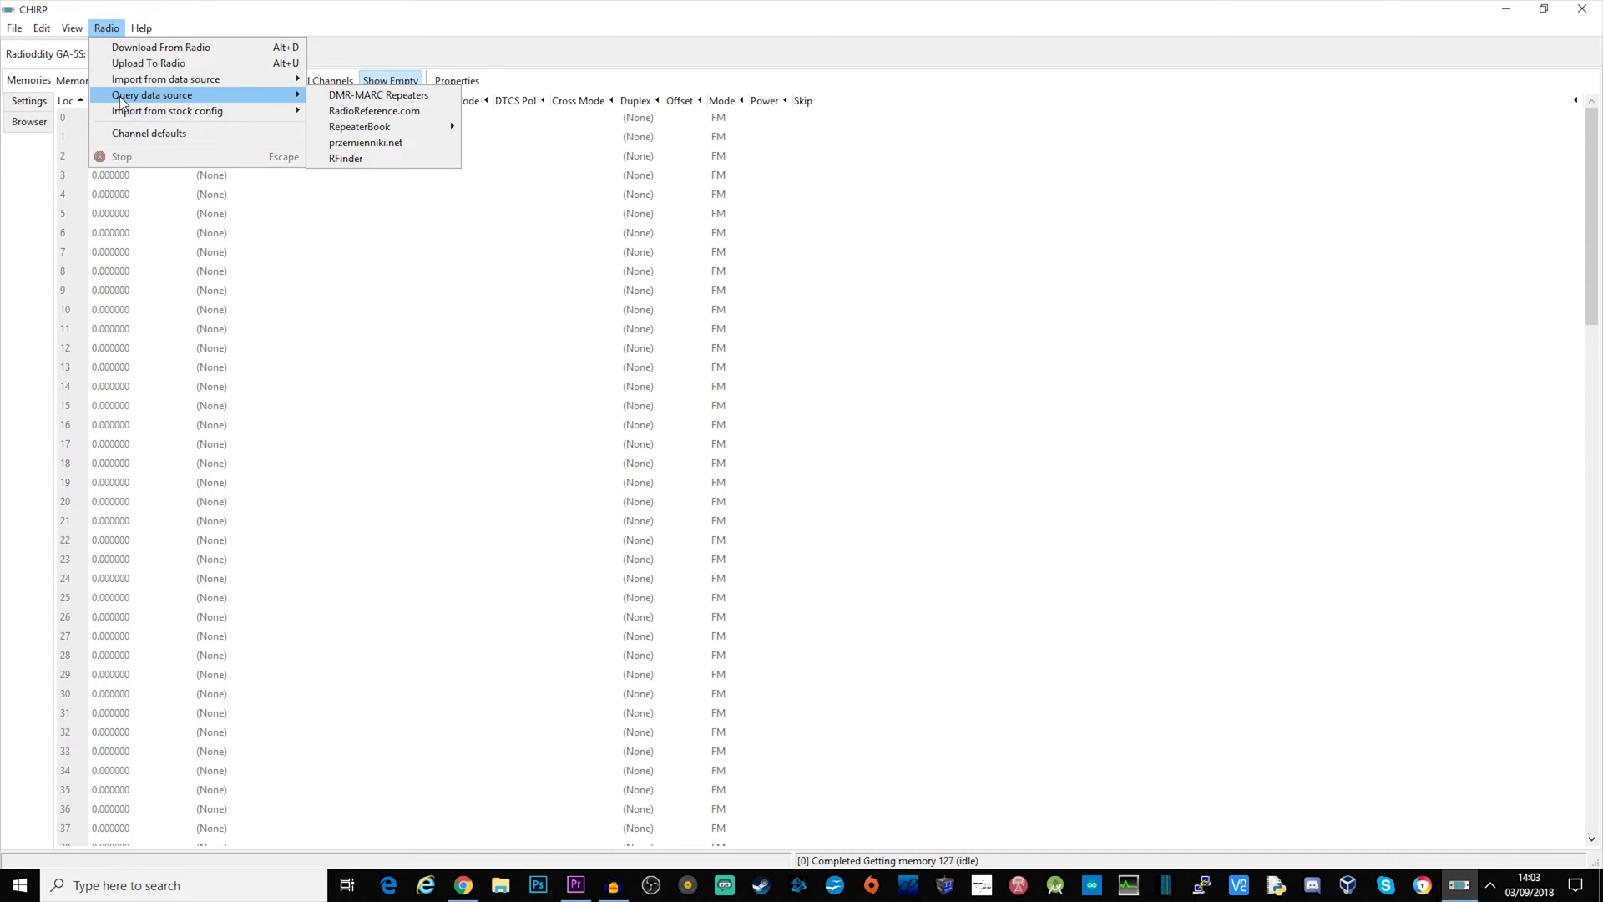
{"action": "mouse_move", "coordinate": [394, 130]}
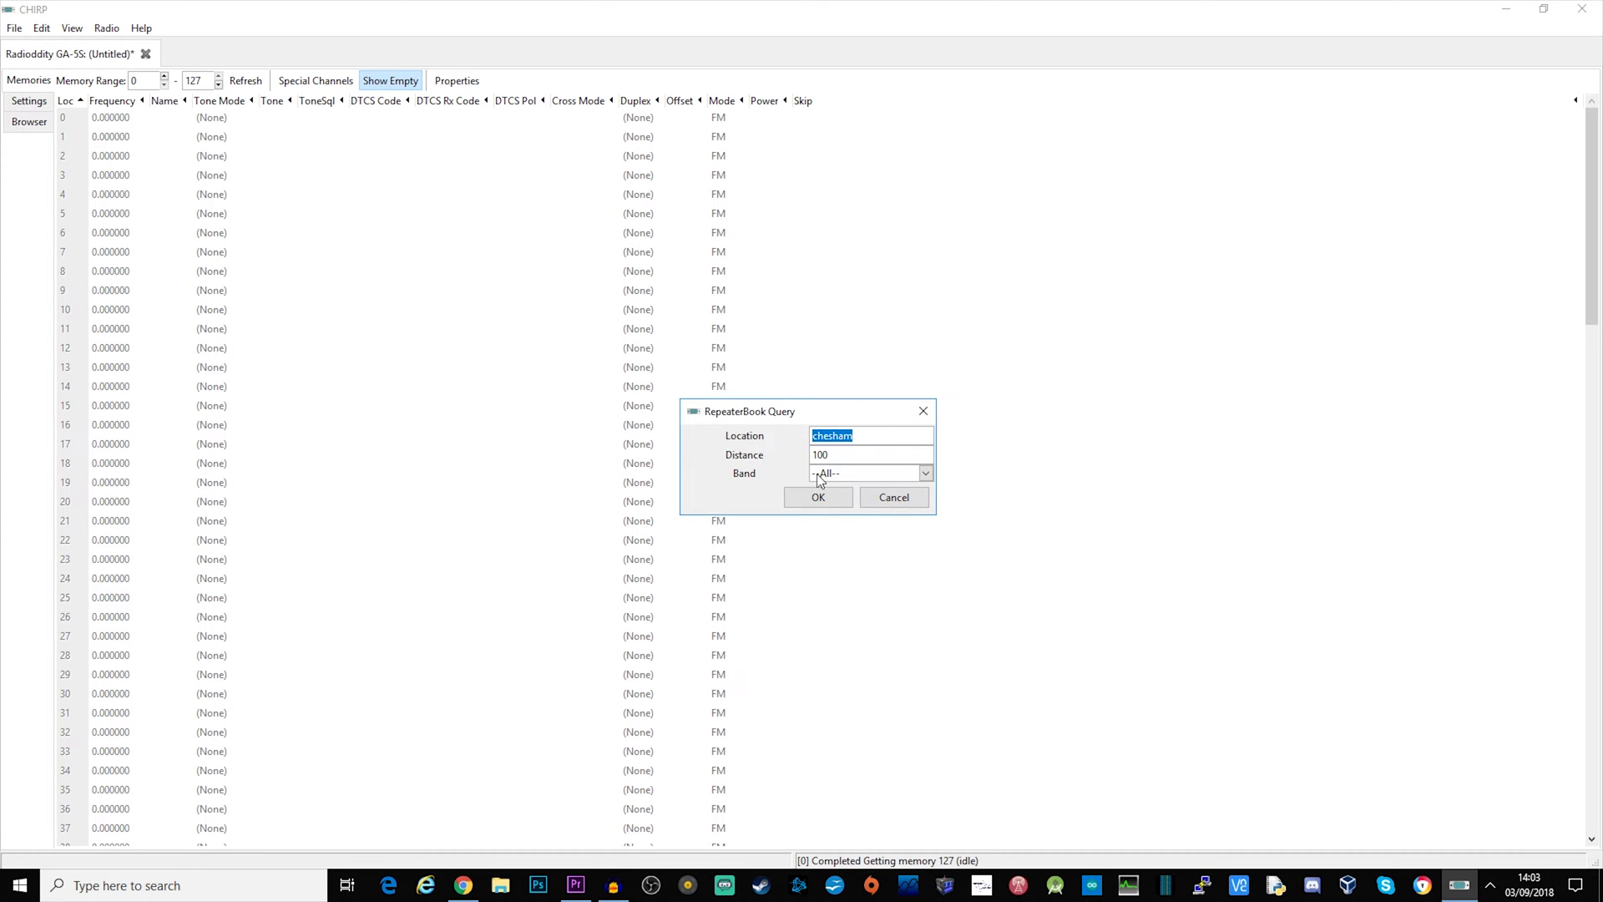
{"action": "left_click", "coordinate": [817, 499]}
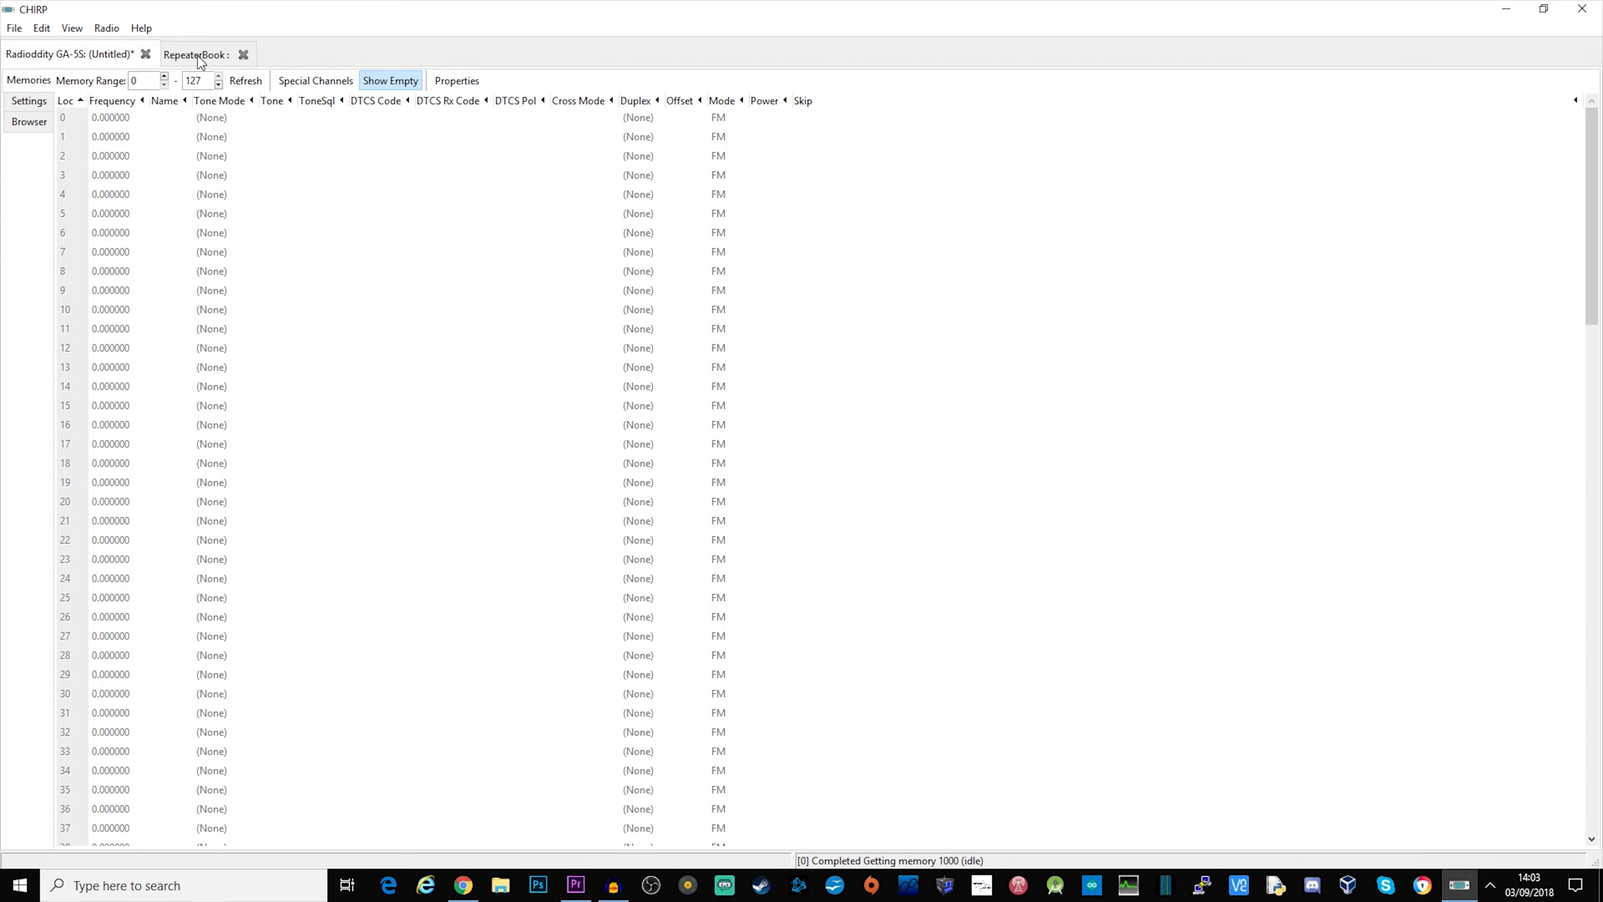
{"action": "left_click", "coordinate": [197, 55]}
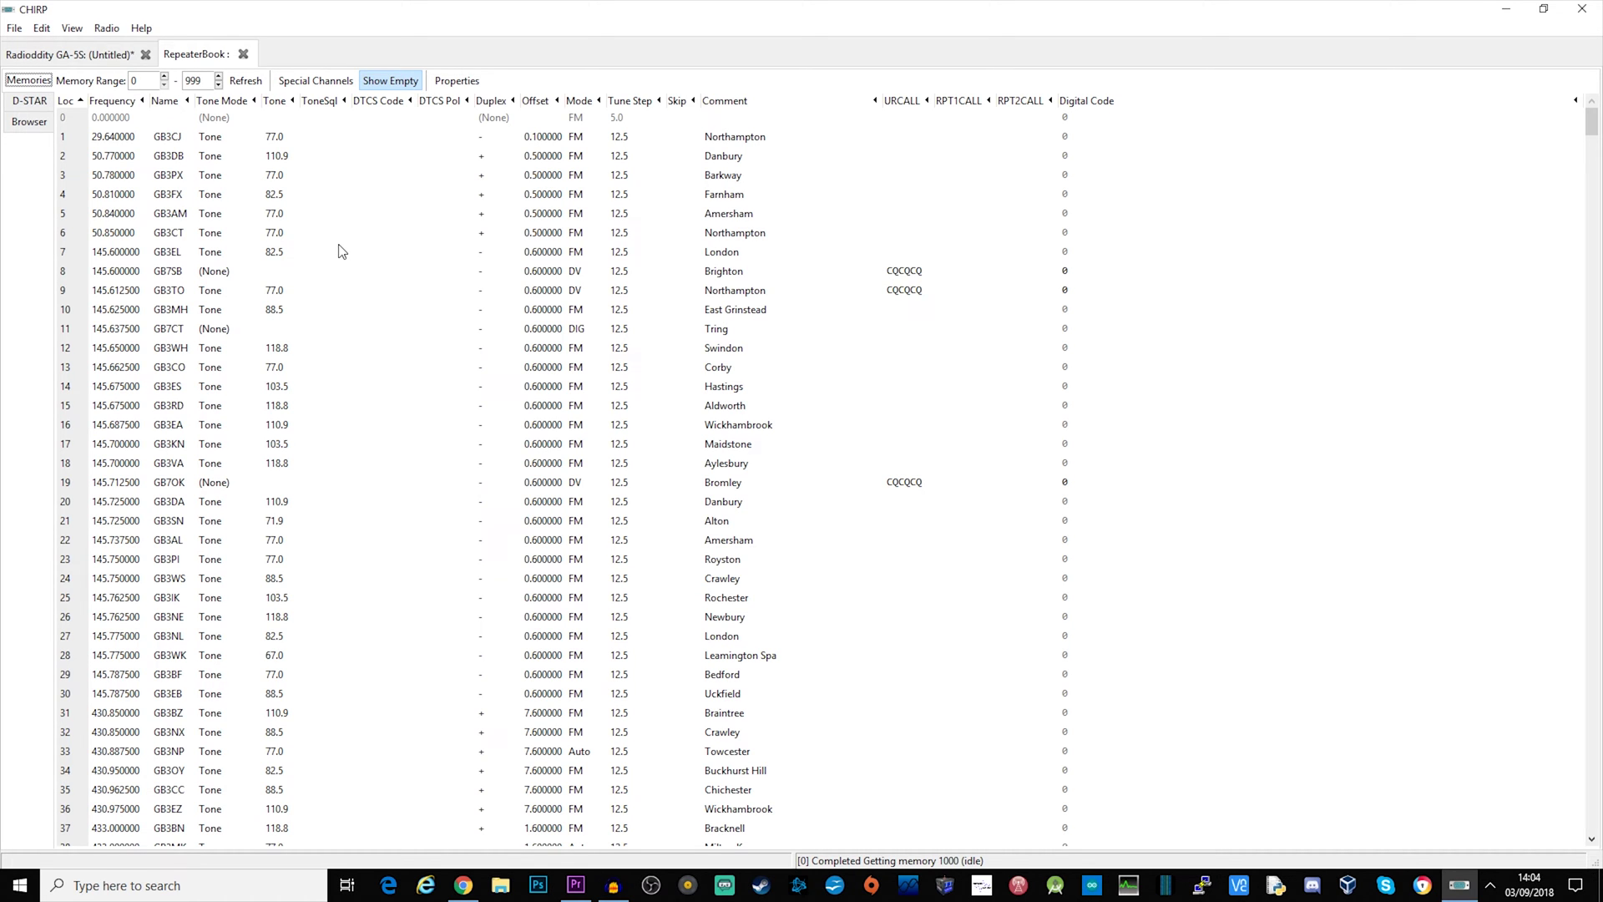
Copy the GB3AU Amersham repeater from the RepeaterBook list into memory 2 of the Radioddity GA-5S, dismissing the message.
{"action": "left_click", "coordinate": [86, 58]}
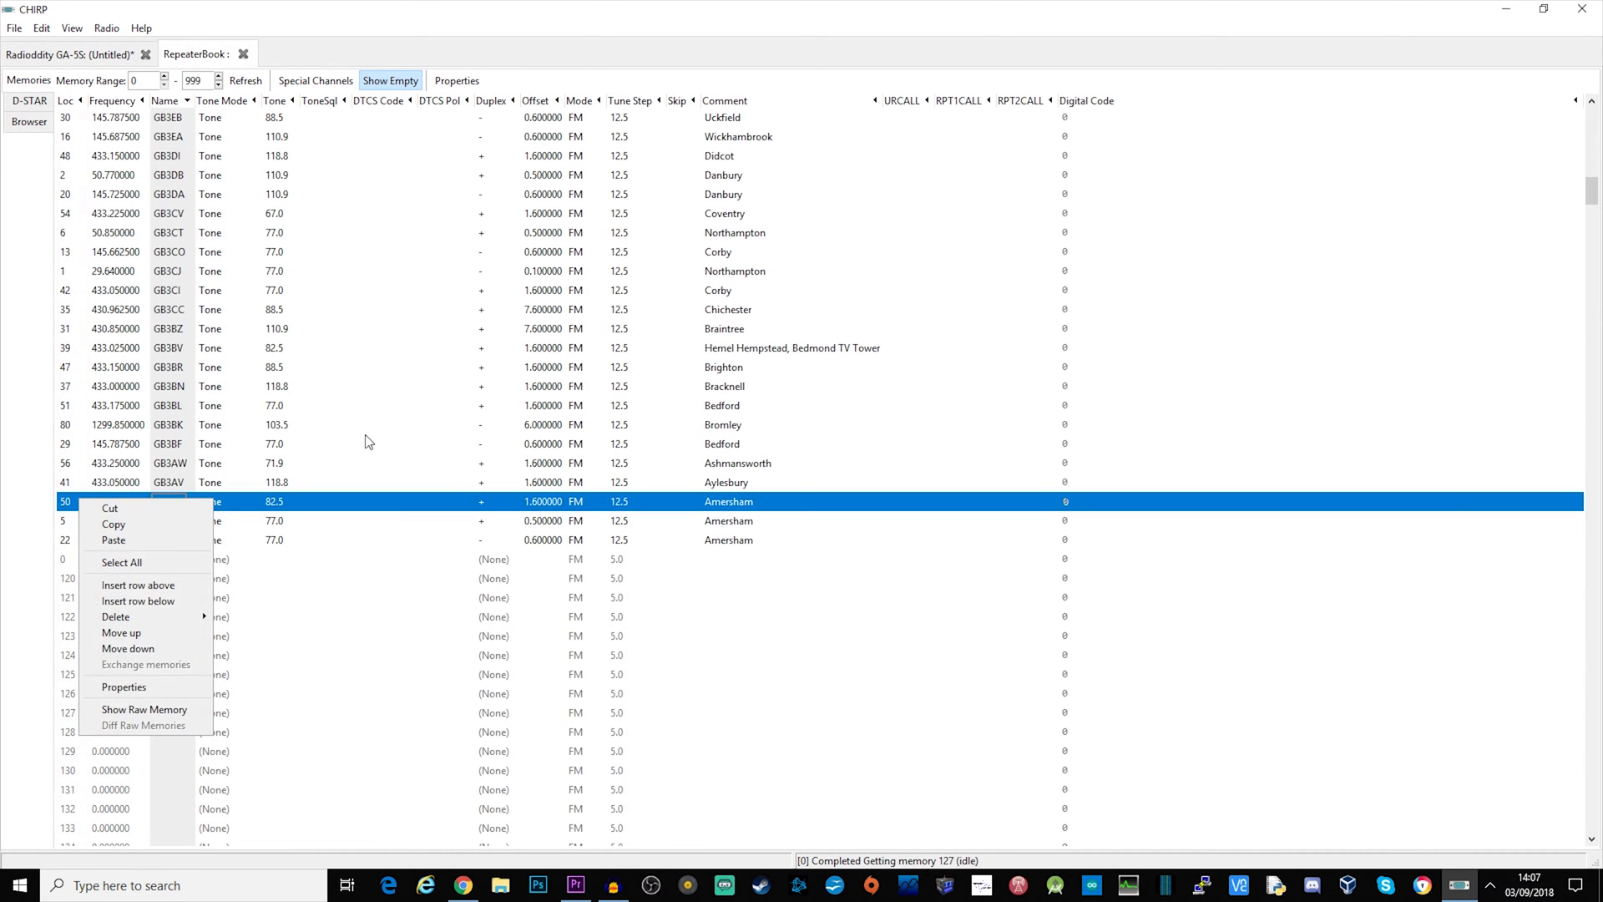
{"action": "left_click", "coordinate": [315, 588]}
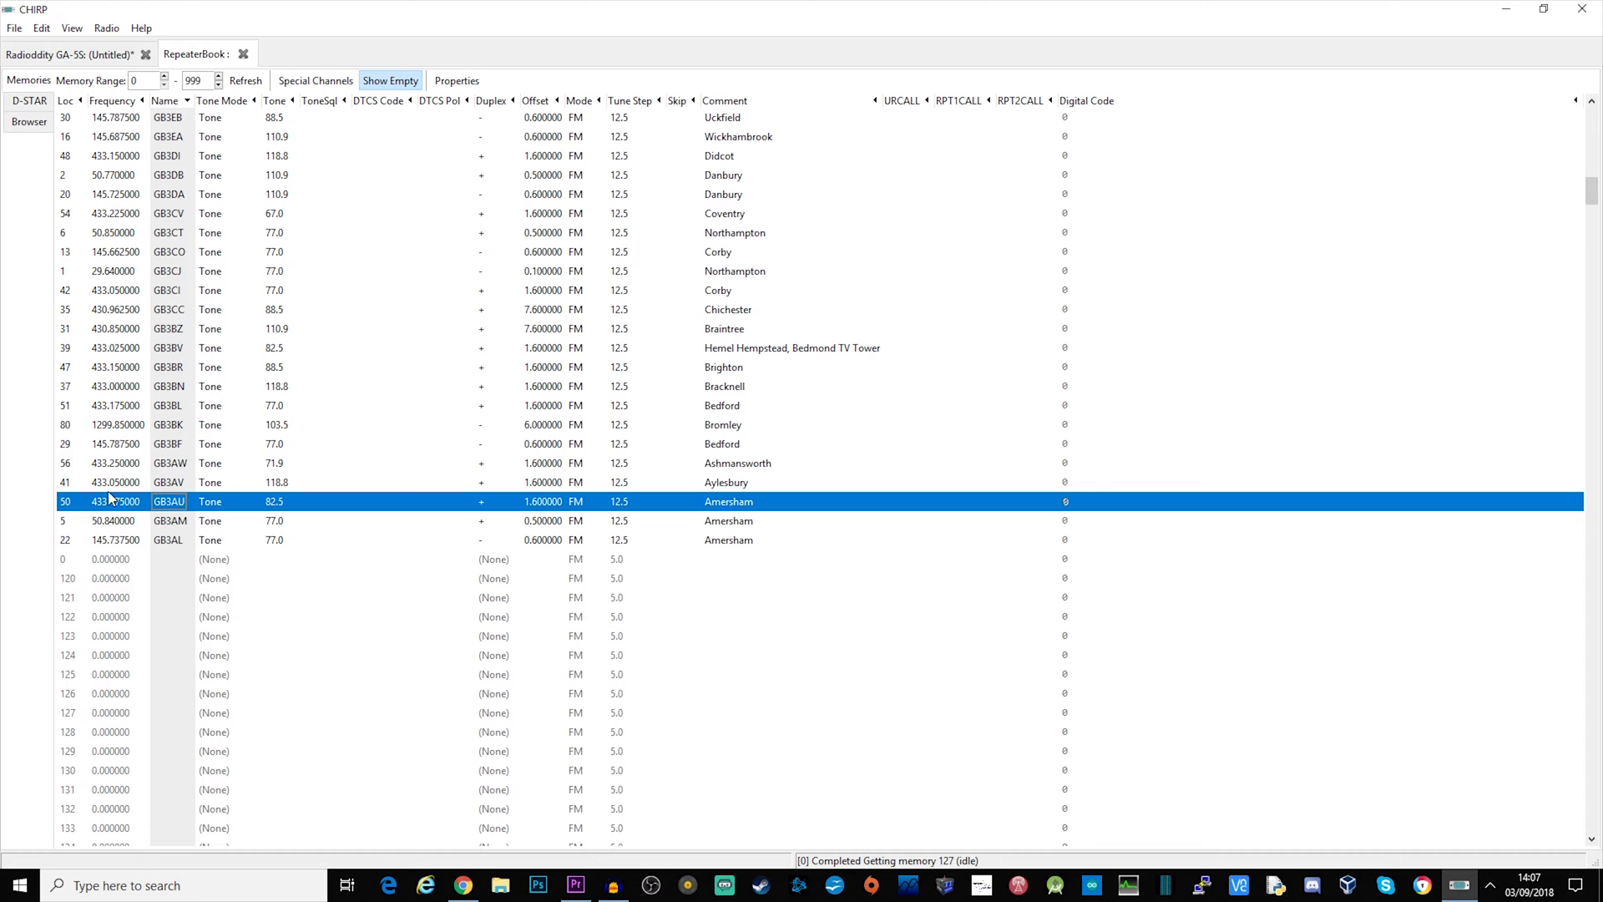
{"action": "right_click", "coordinate": [89, 502]}
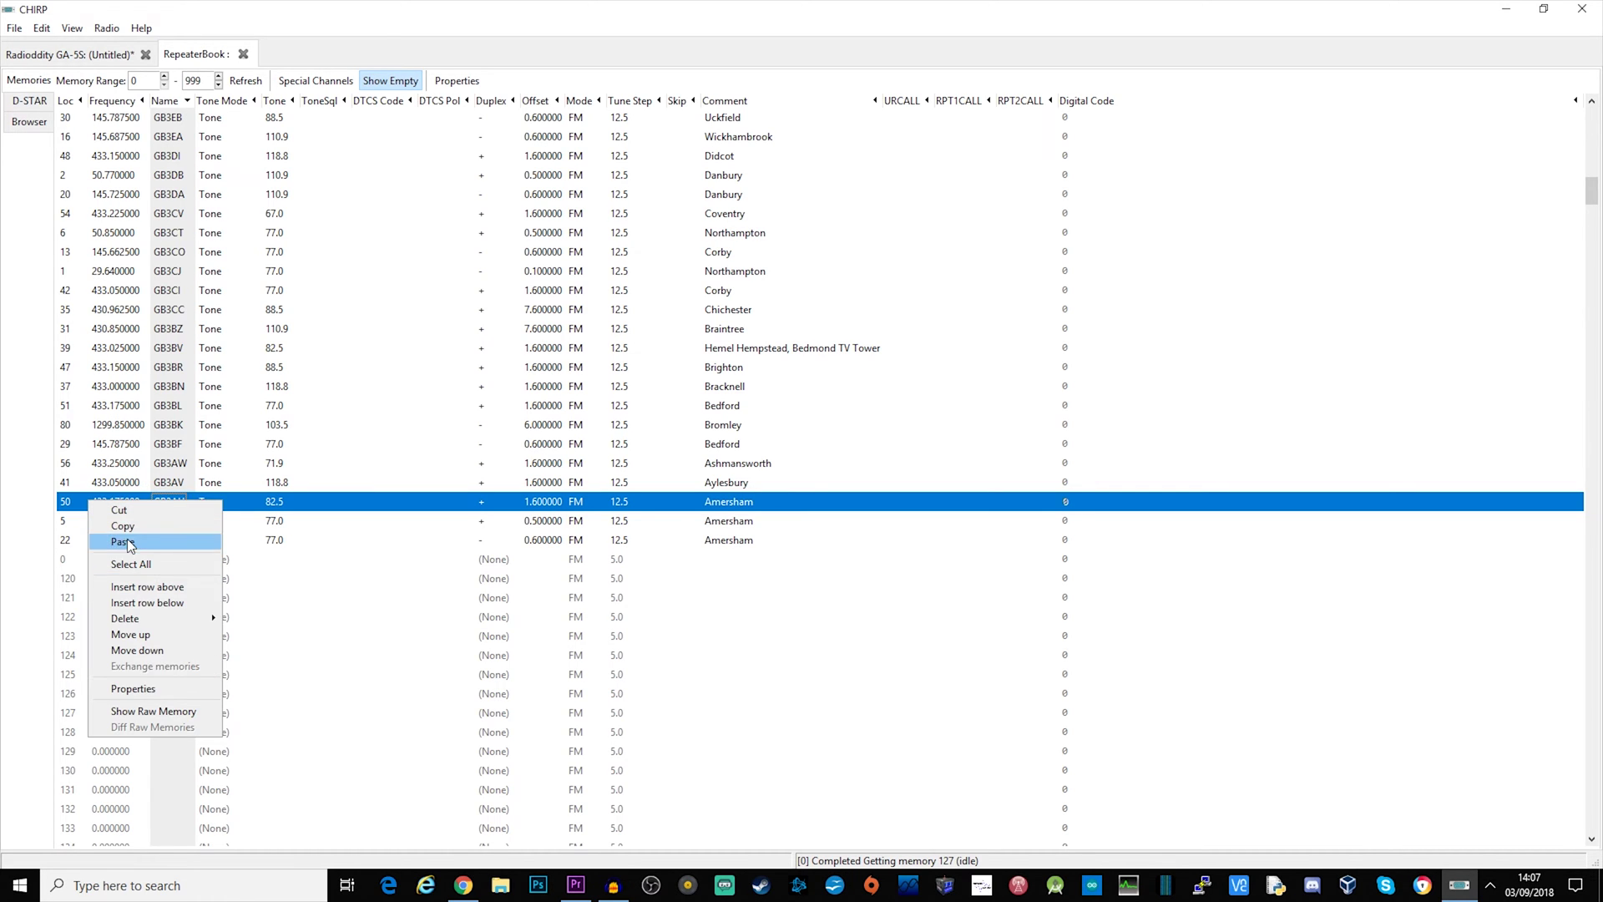
{"action": "left_click", "coordinate": [128, 528]}
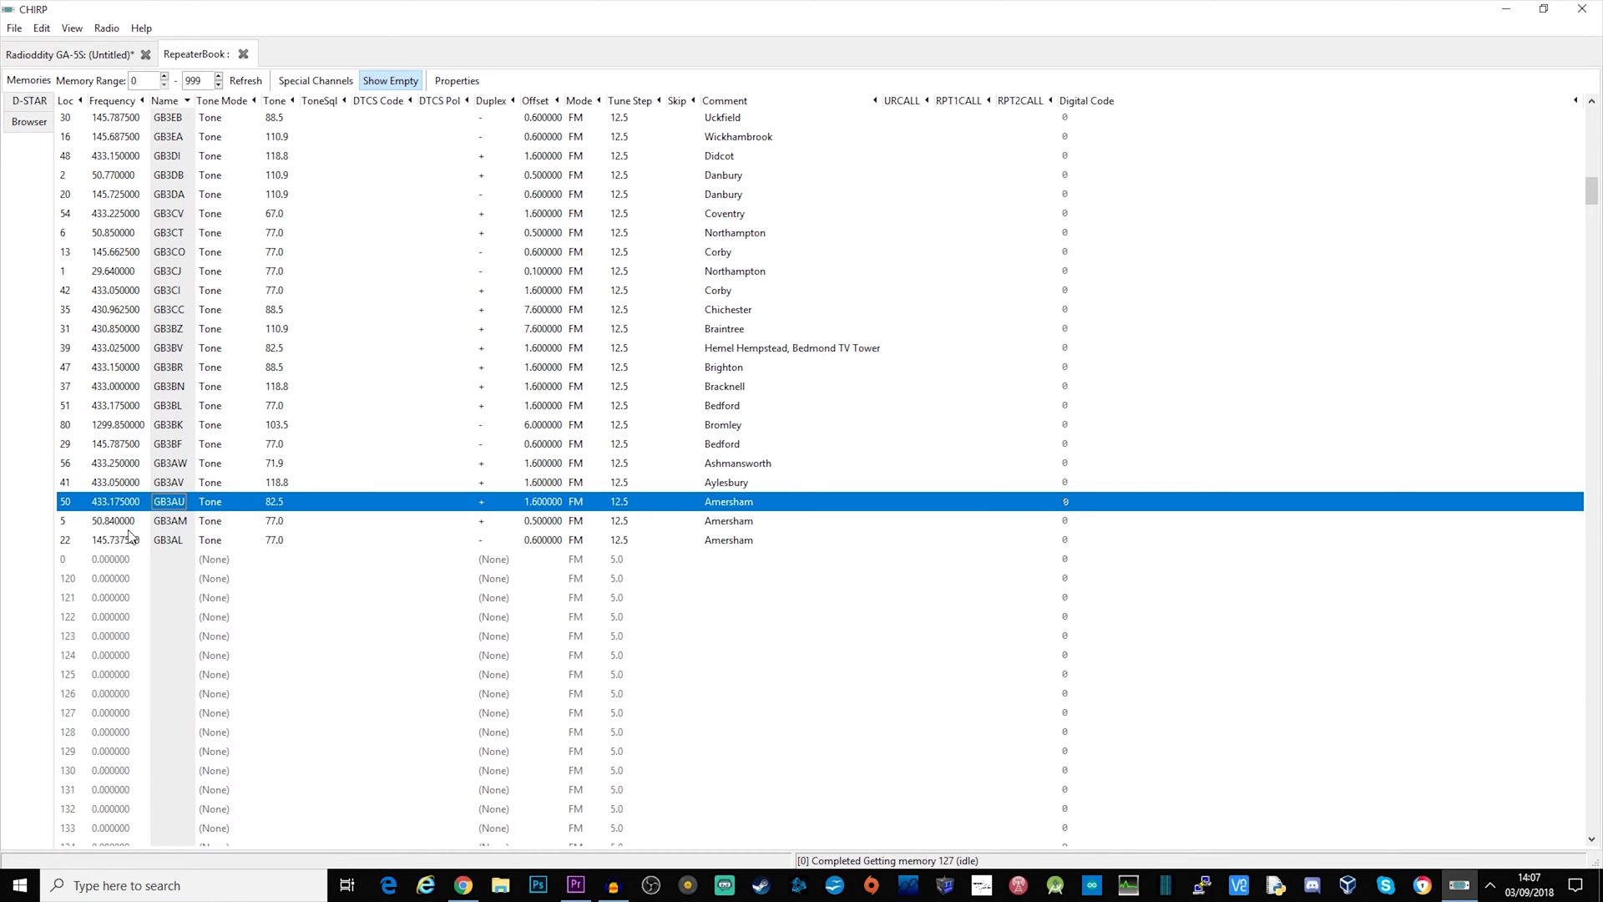
{"action": "left_click", "coordinate": [58, 55]}
{"action": "left_click", "coordinate": [65, 157]}
{"action": "right_click", "coordinate": [69, 159]}
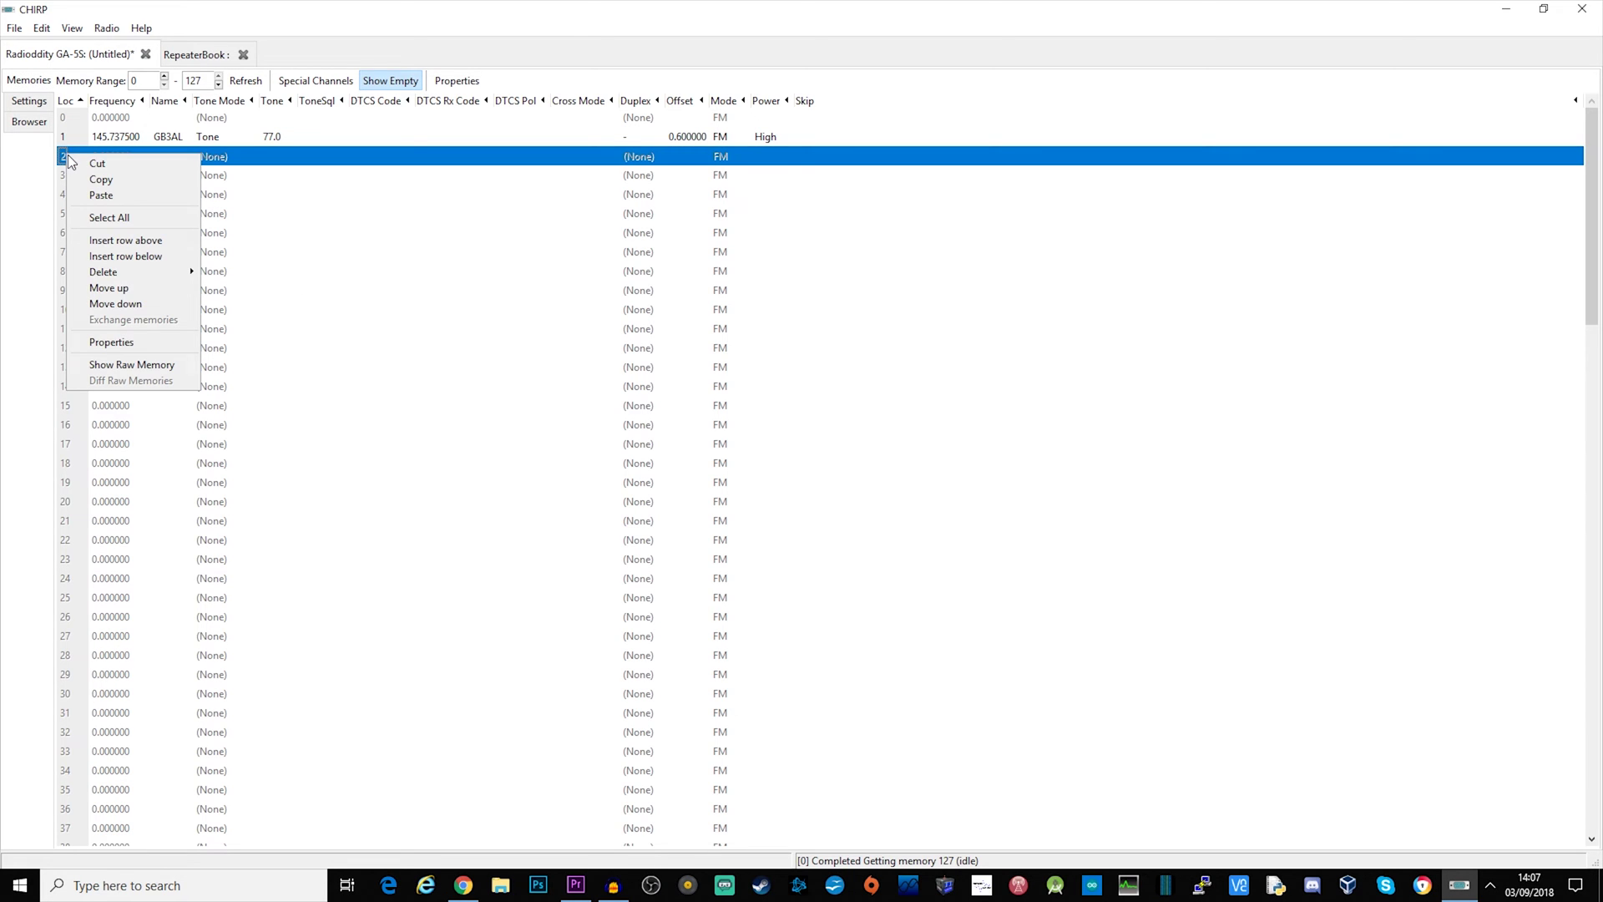
{"action": "left_click", "coordinate": [101, 195]}
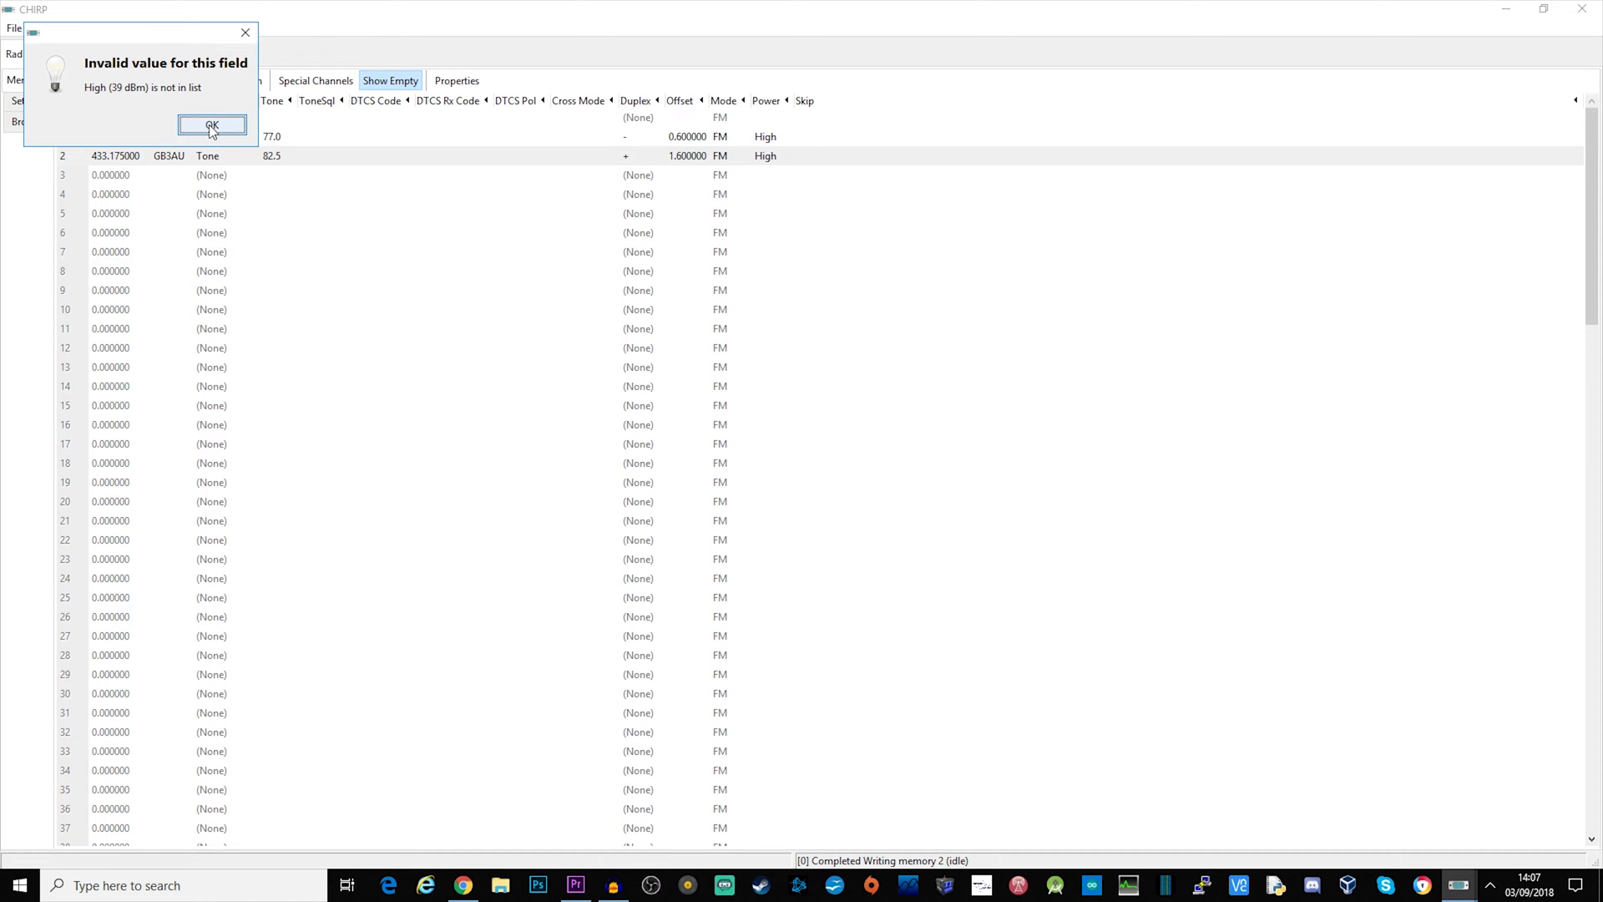
{"action": "left_click", "coordinate": [211, 125]}
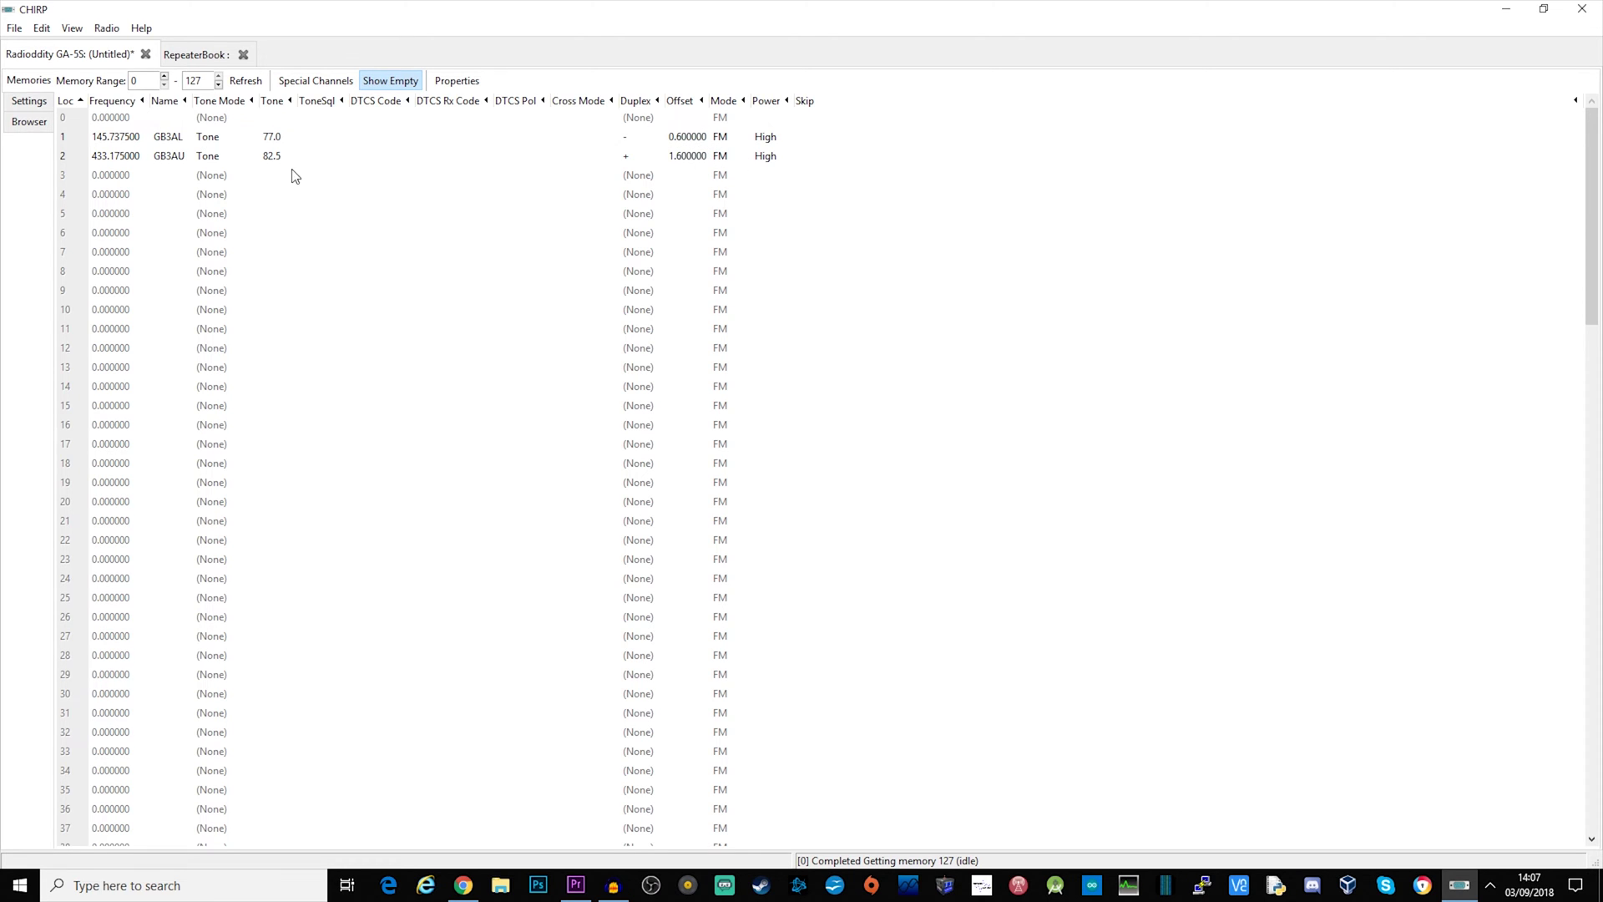
Choose High power for memory 2 and paste the GB3BN and GB3HR repeaters into memories 3 and 4.
{"action": "left_click", "coordinate": [774, 160]}
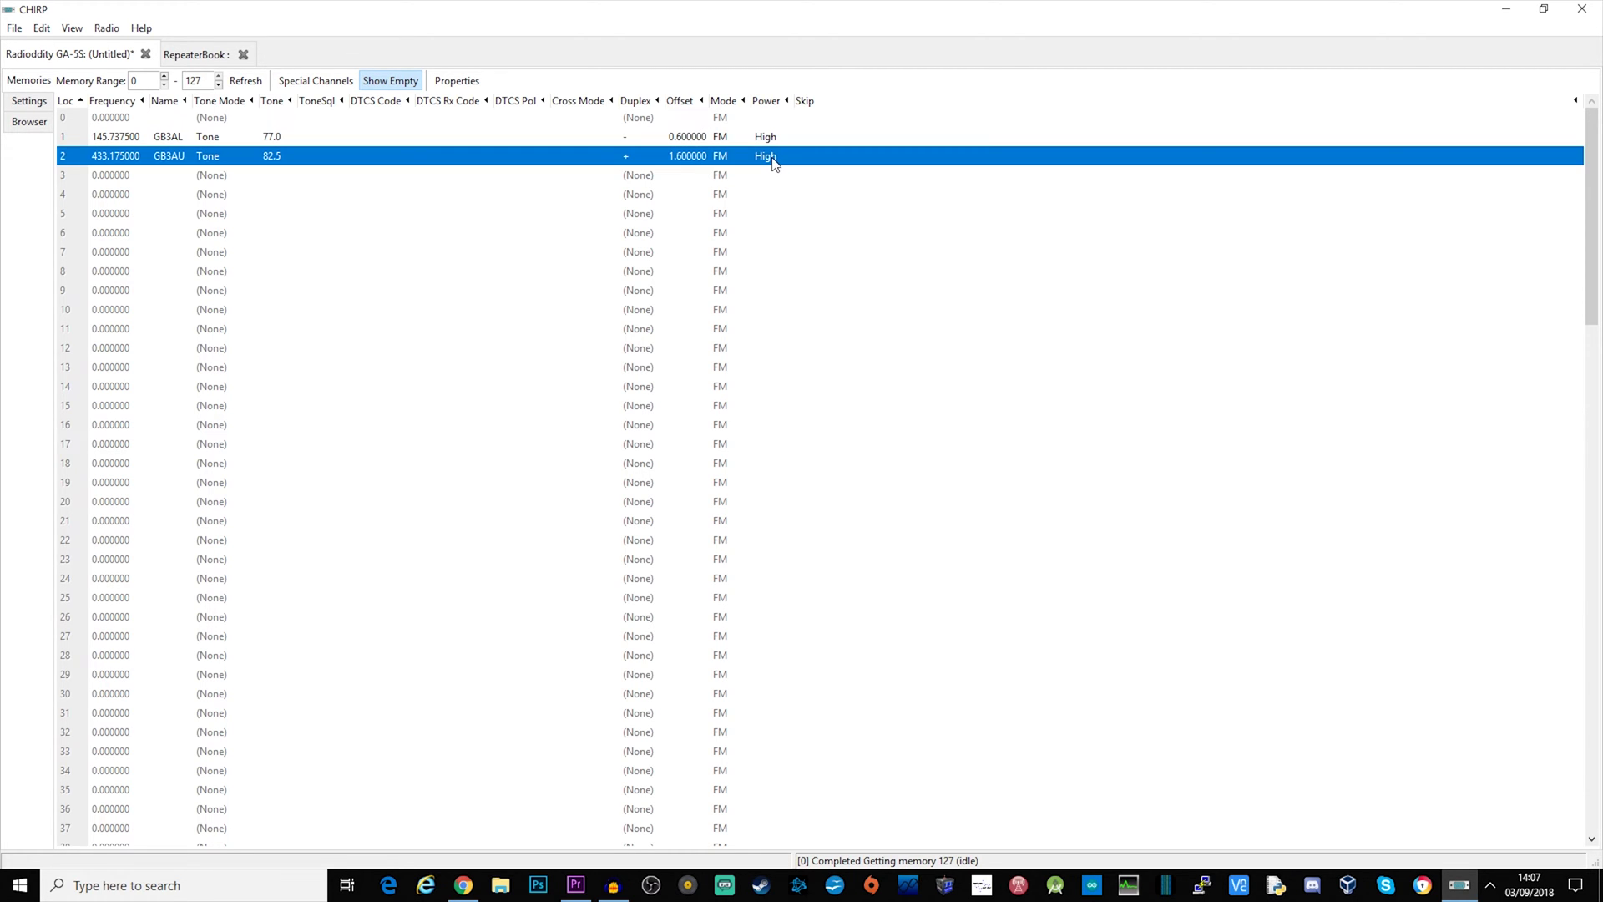
{"action": "left_click", "coordinate": [774, 160]}
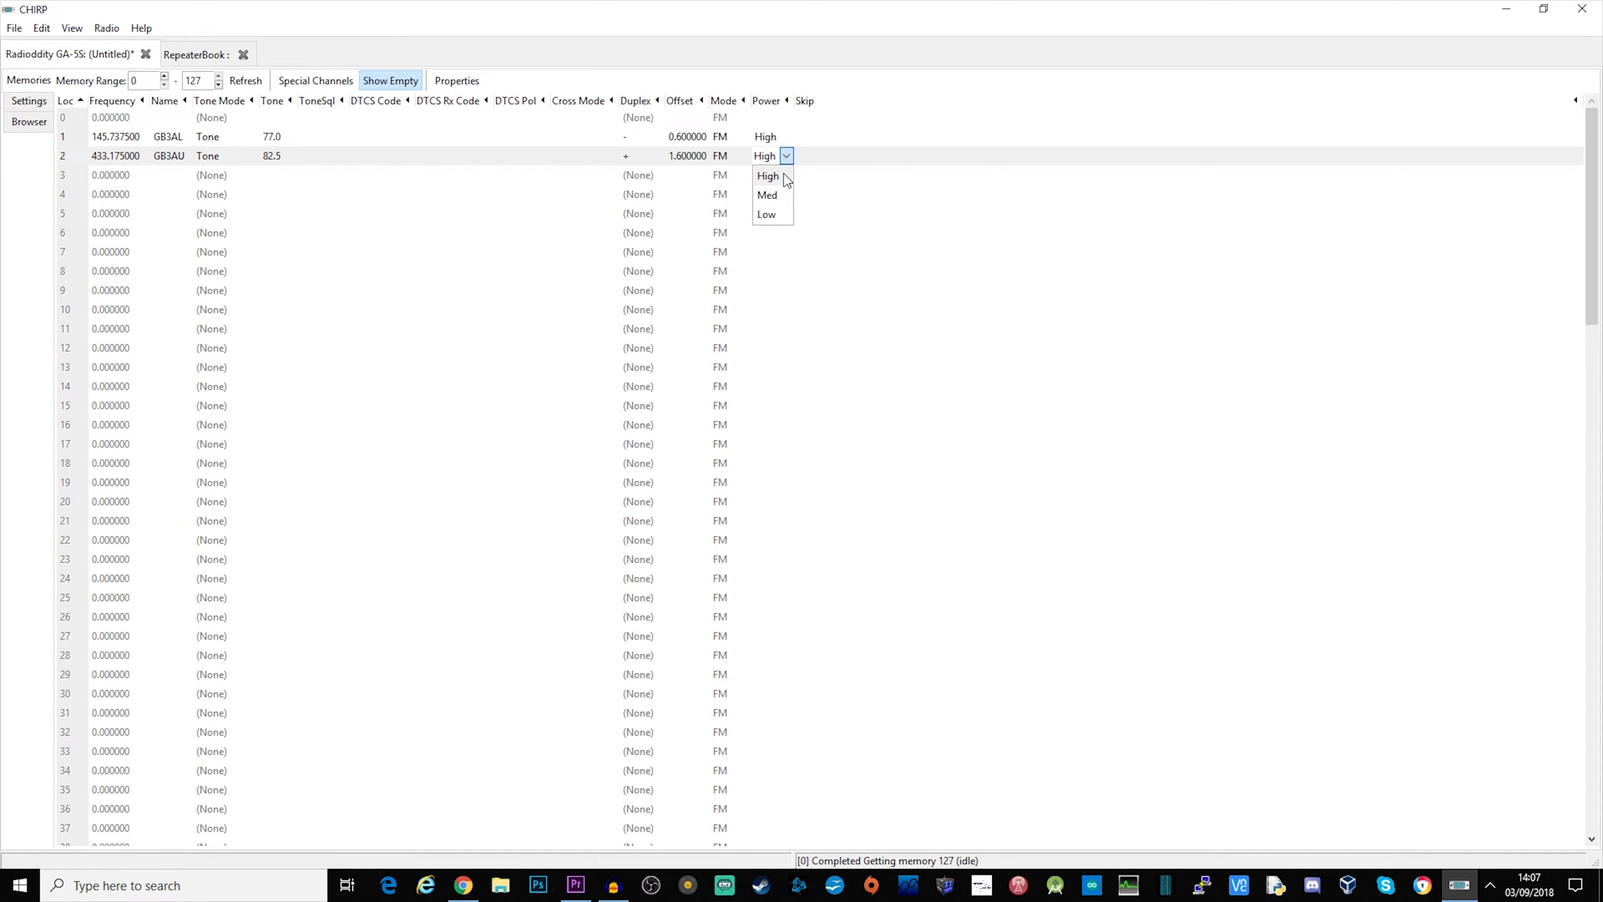
{"action": "left_click", "coordinate": [785, 180]}
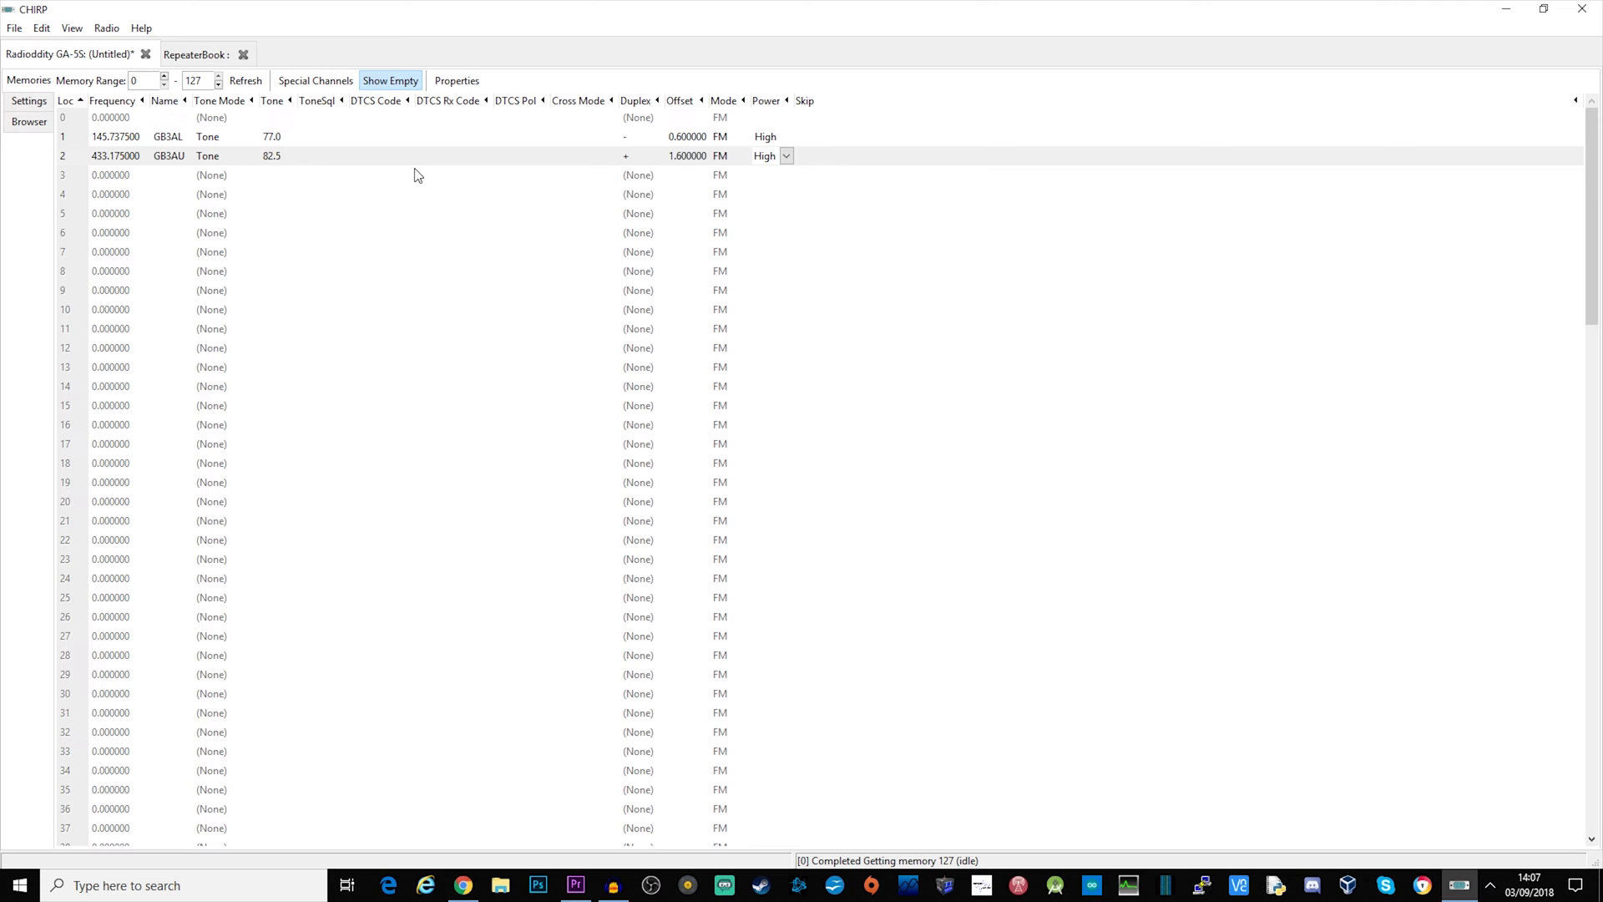
{"action": "key", "text": "ctrl+v"}
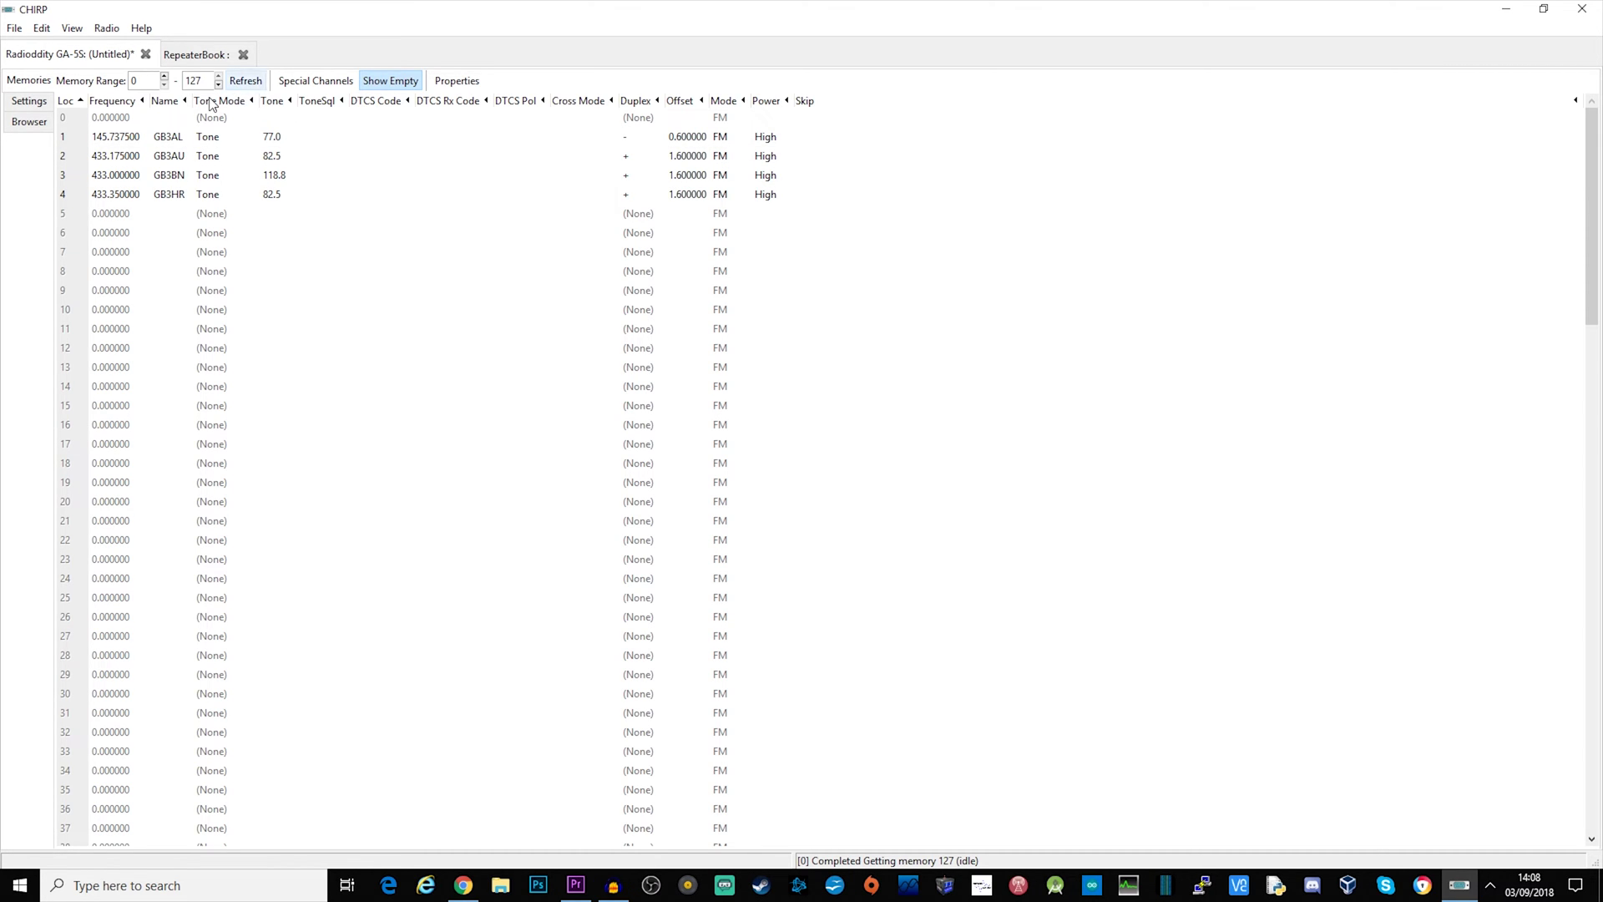
Review the radio's basic and advanced settings, then return to the memory list.
{"action": "left_click", "coordinate": [18, 106]}
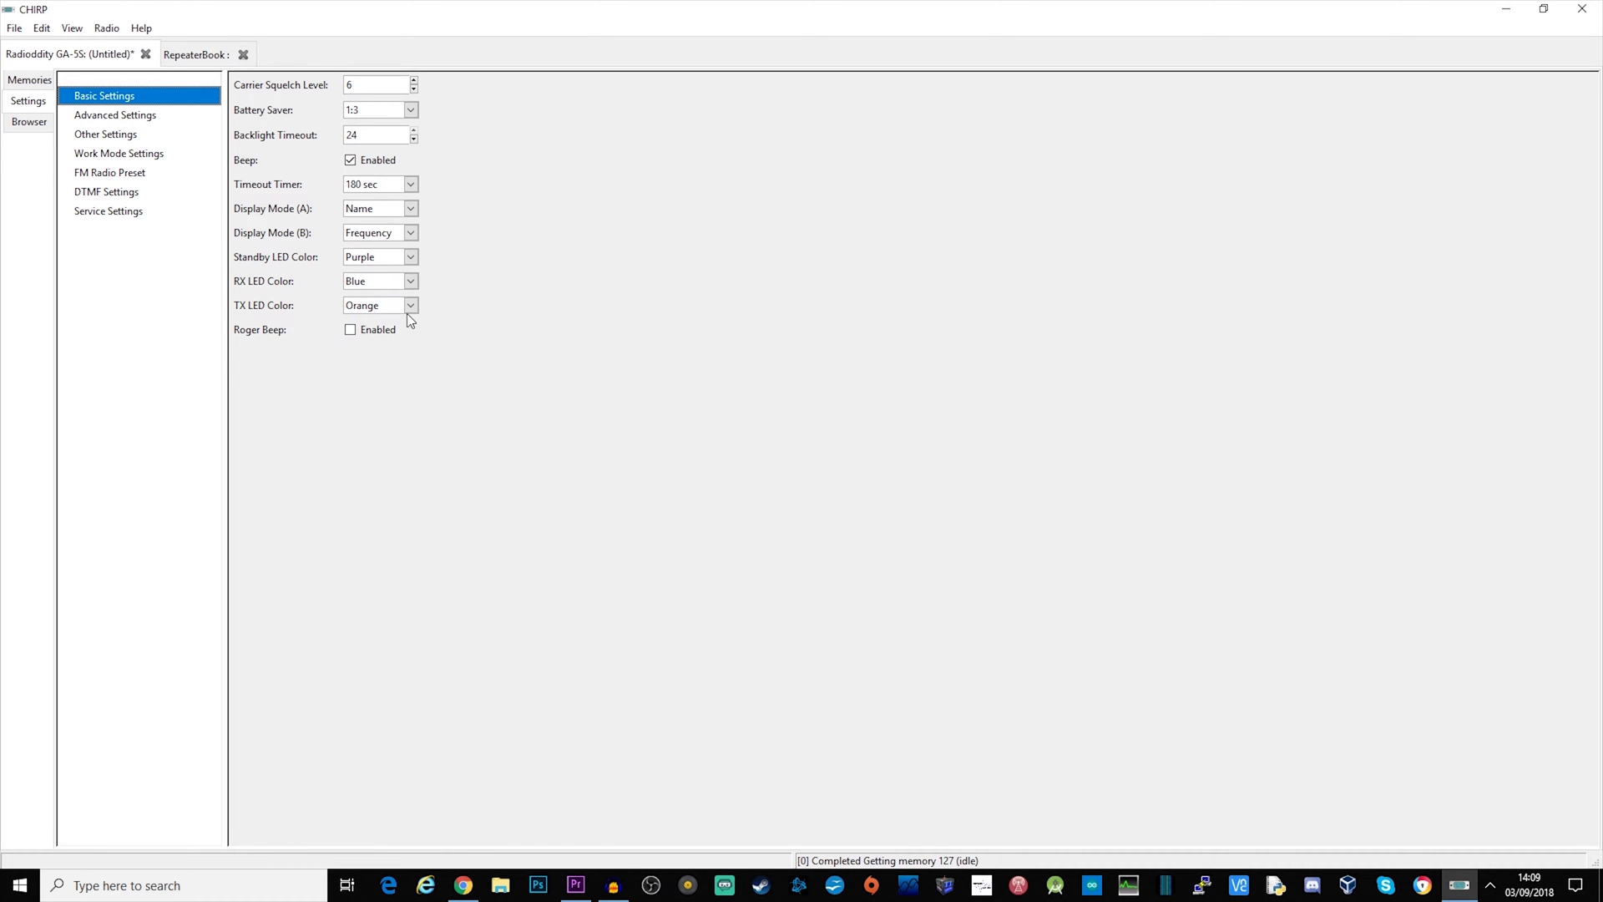
{"action": "left_click", "coordinate": [115, 114]}
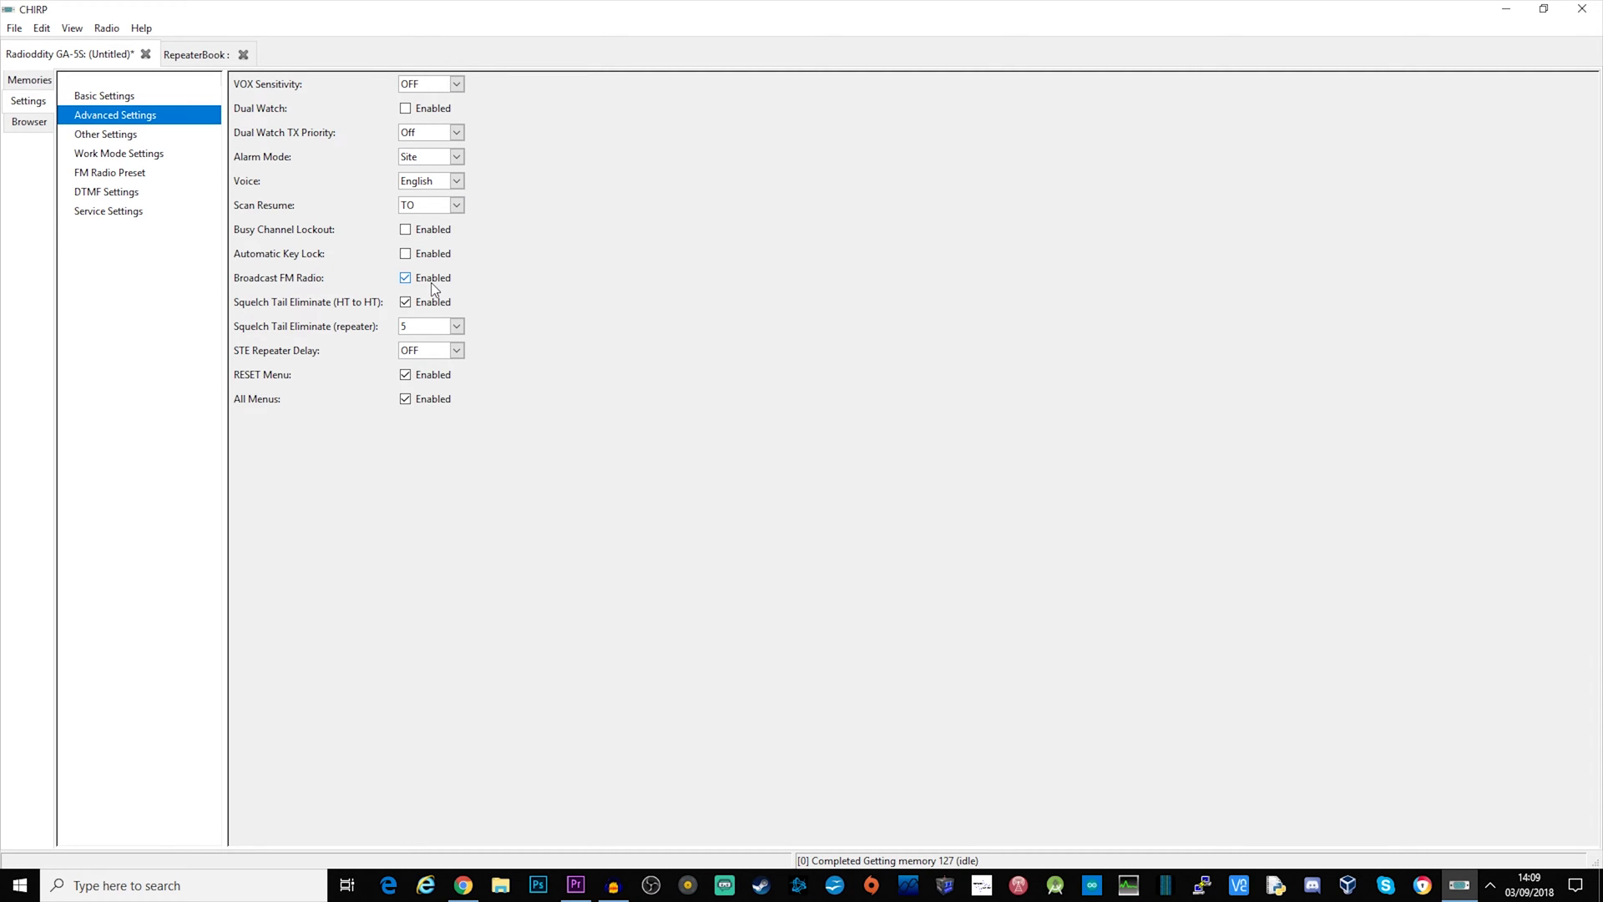
{"action": "key", "text": "ctrl+Page_Up"}
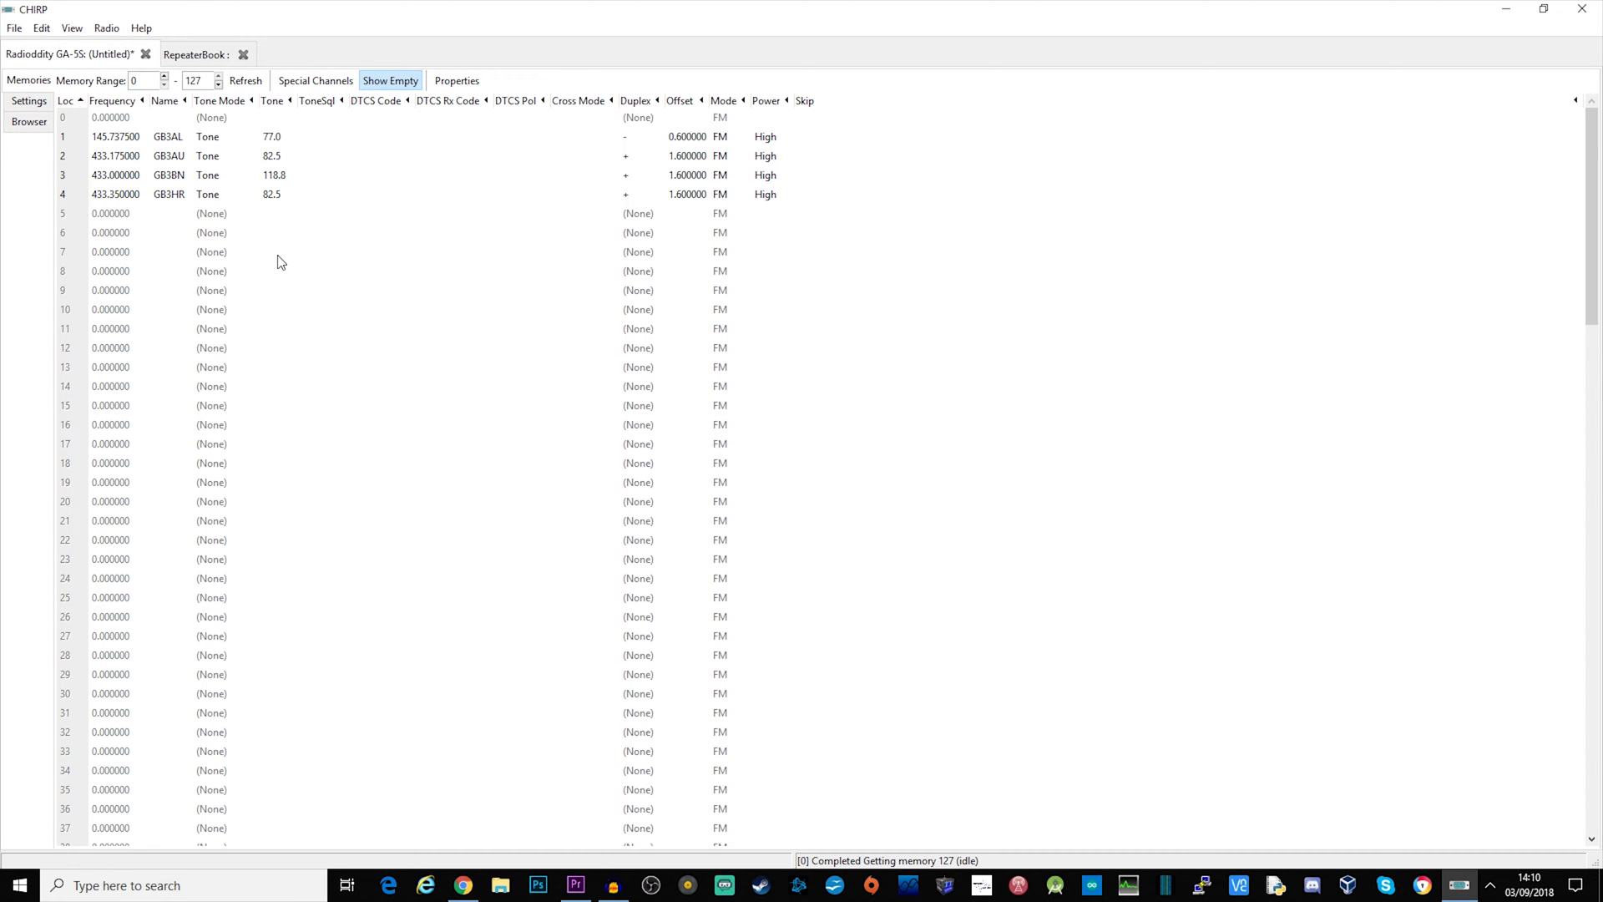
Set the frequency of empty memory 5 to 145.500.
{"action": "left_click", "coordinate": [116, 219]}
{"action": "left_click", "coordinate": [115, 215]}
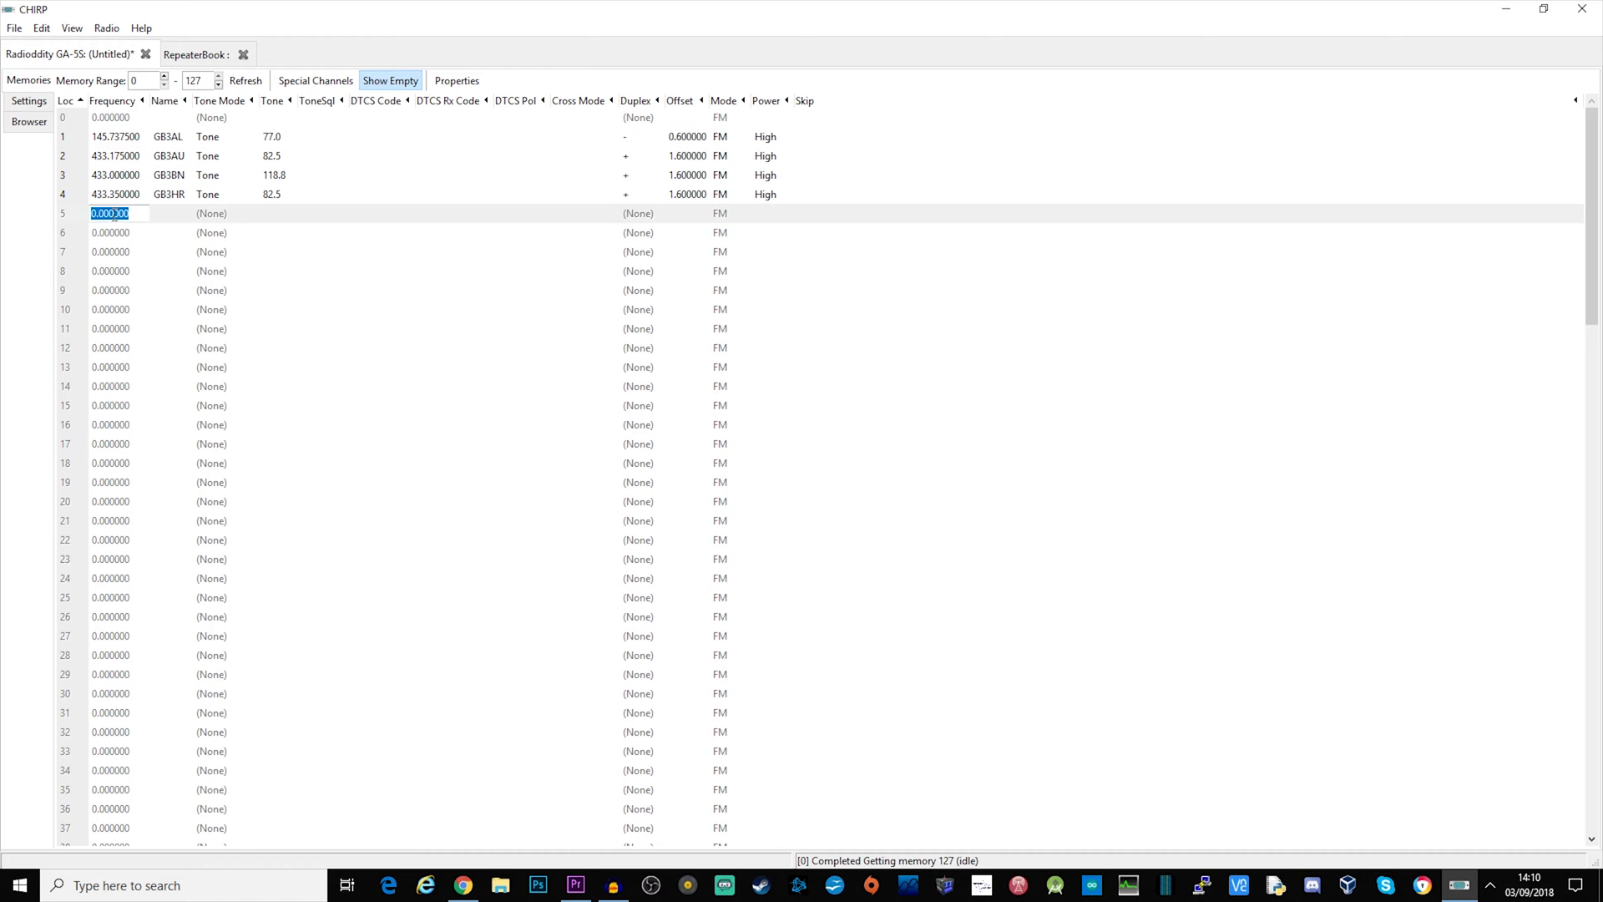
{"action": "type", "text": "1450"}
{"action": "type", "text": ".500"}
{"action": "key", "text": "Return"}
{"action": "left_click", "coordinate": [294, 214]}
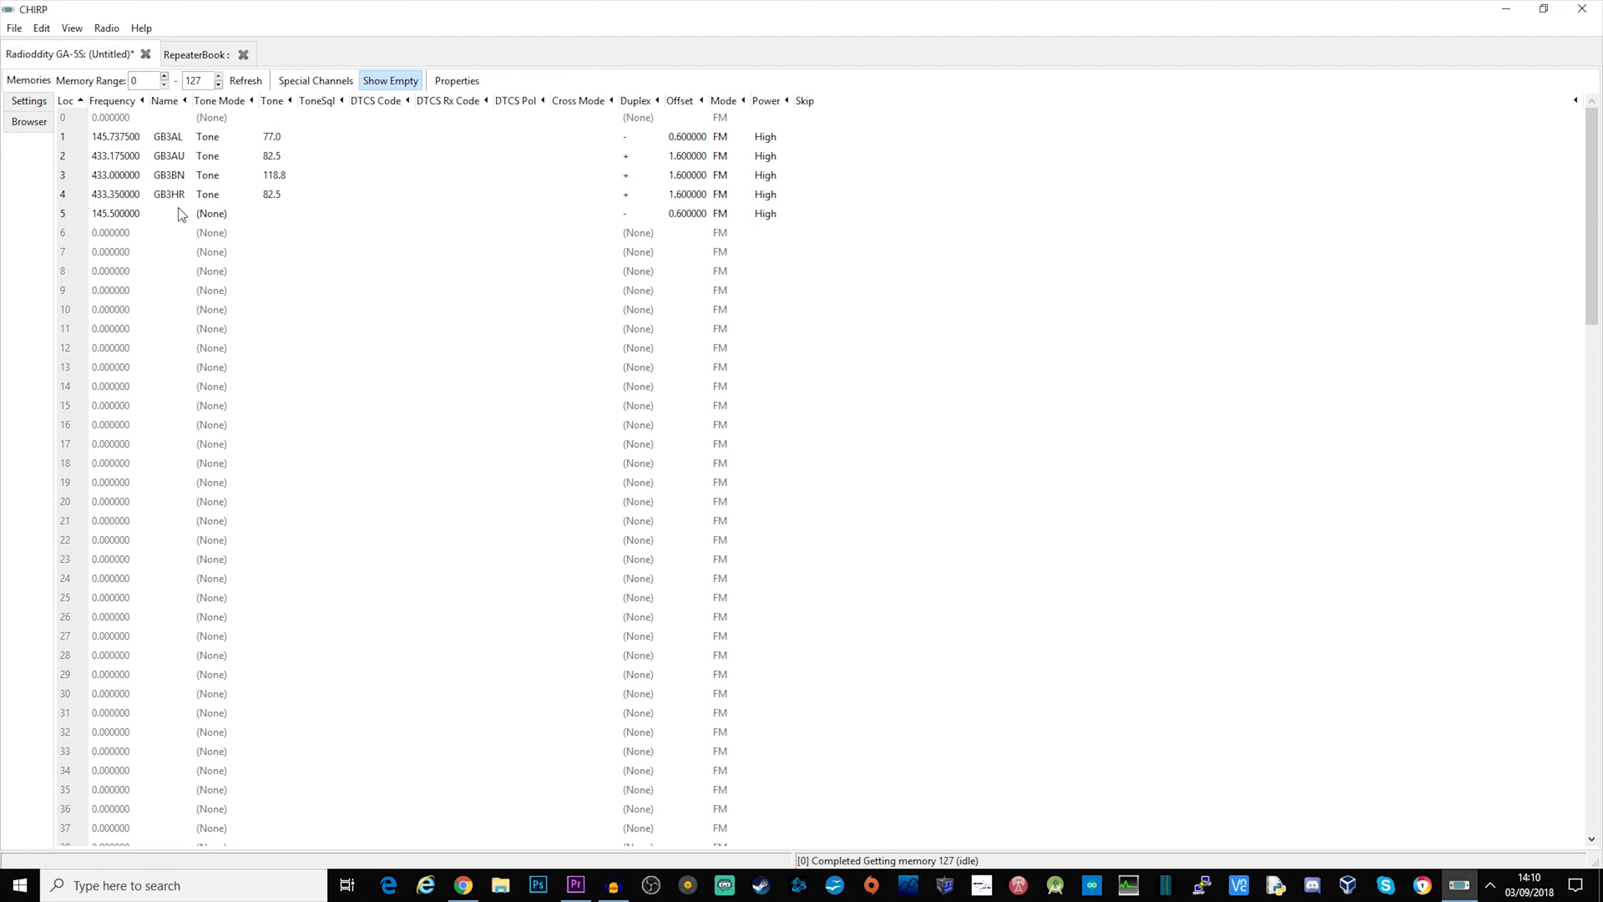
Name memory 5 "2M Calling" and dismiss the message.
{"action": "left_click", "coordinate": [167, 213]}
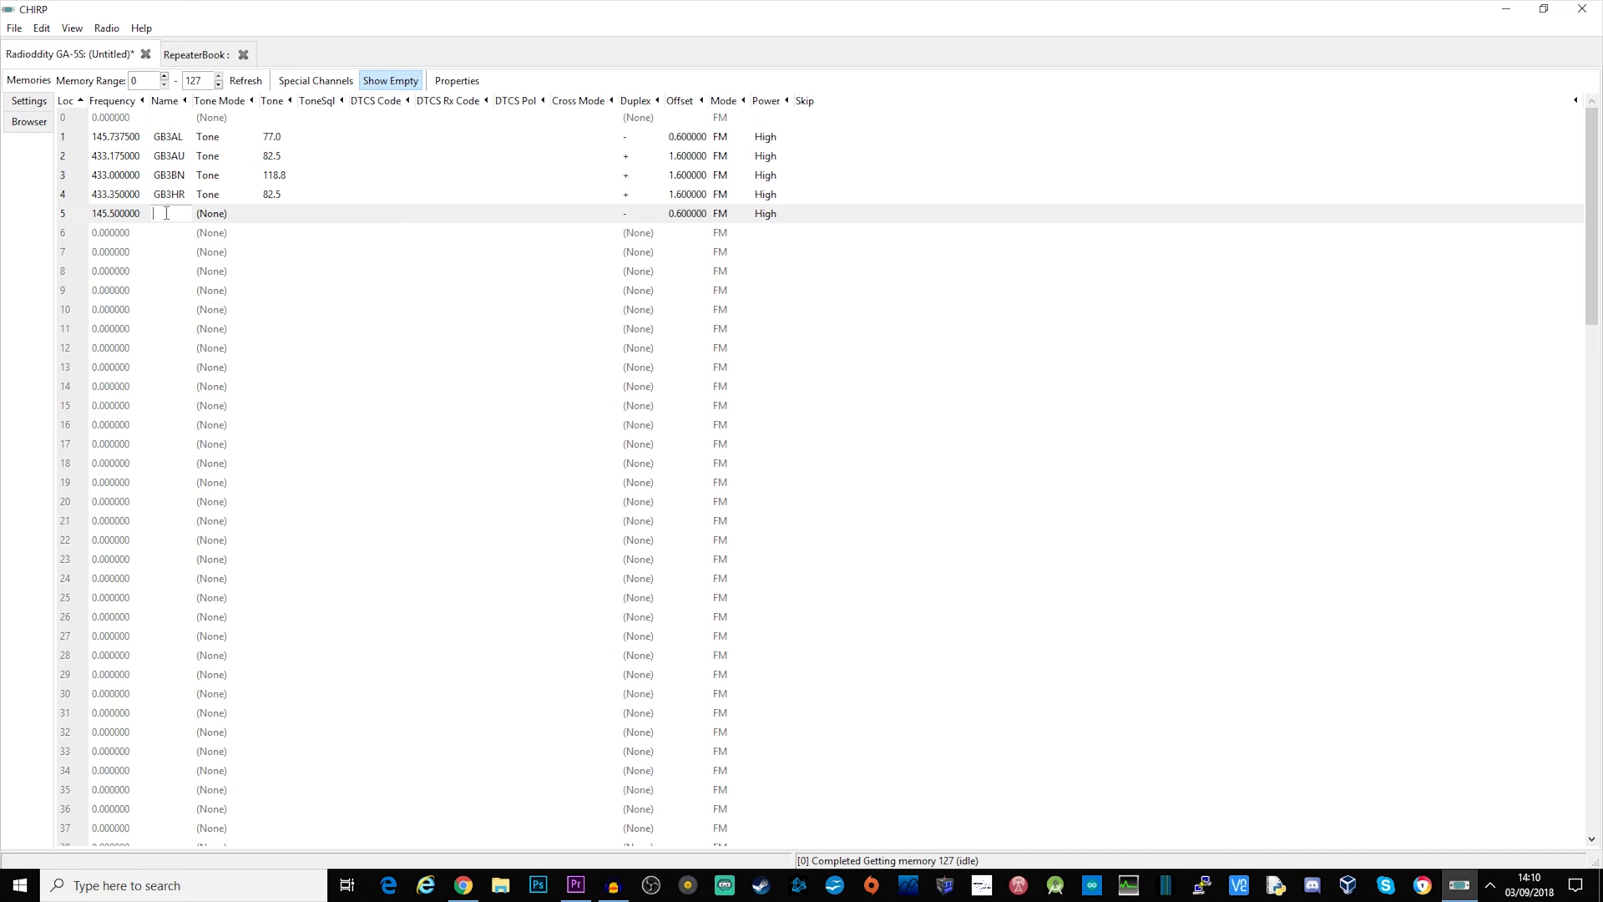
{"action": "type", "text": "2M"}
{"action": "type", "text": " Calling"}
{"action": "left_click", "coordinate": [238, 222]}
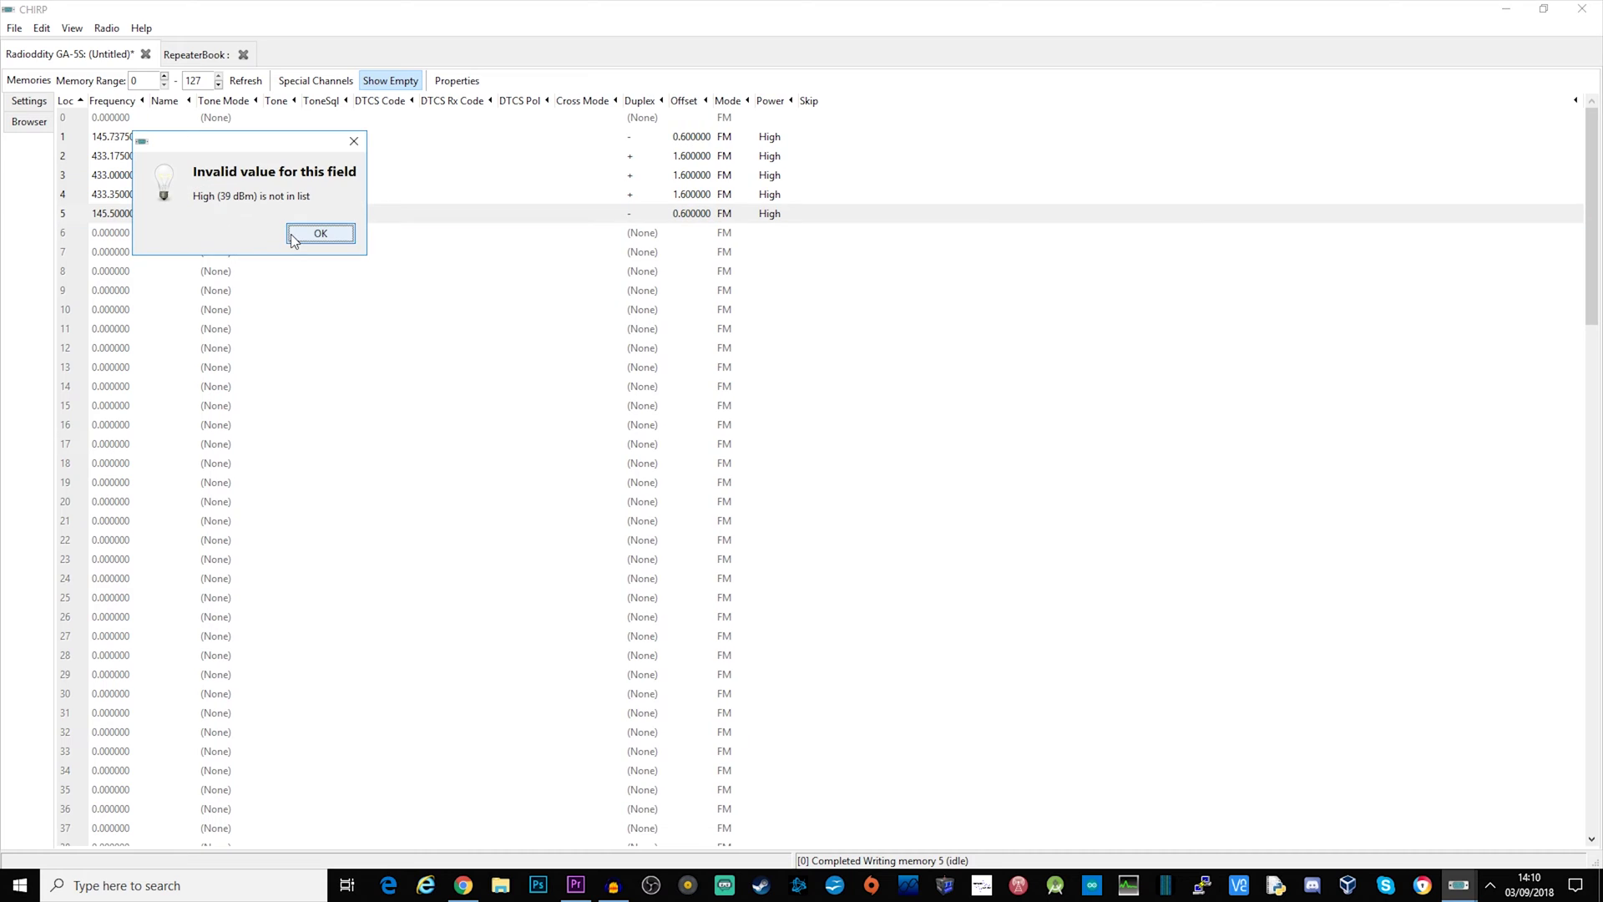
{"action": "left_click", "coordinate": [322, 233]}
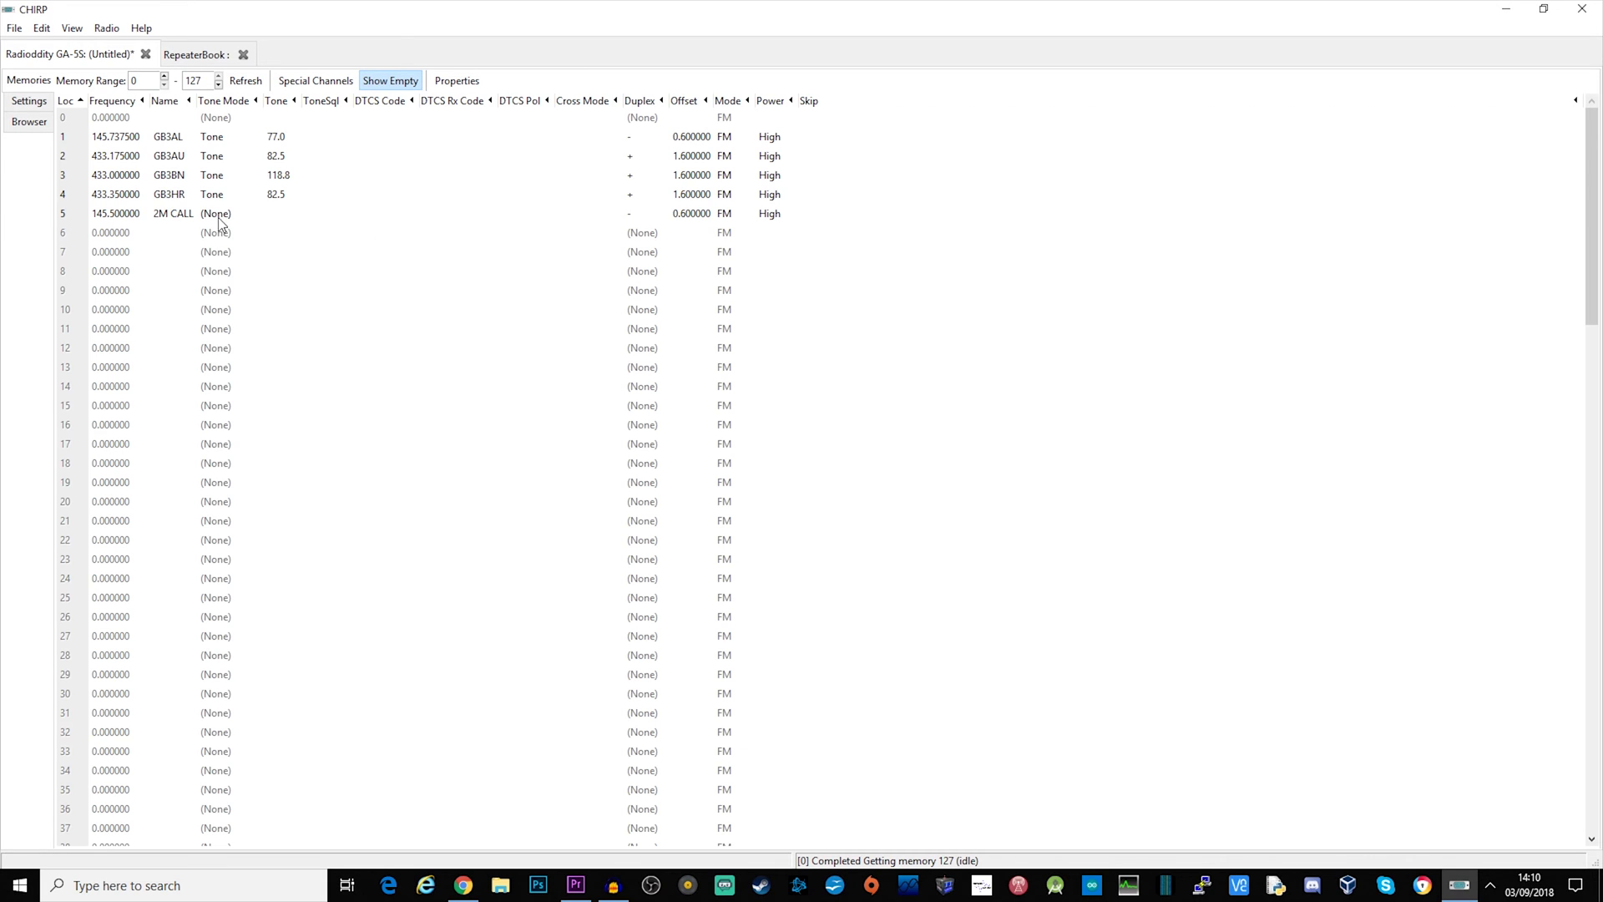
Set the duplex of memory 5 to (None) and open its skip setting.
{"action": "left_click", "coordinate": [644, 217]}
{"action": "left_click", "coordinate": [658, 219]}
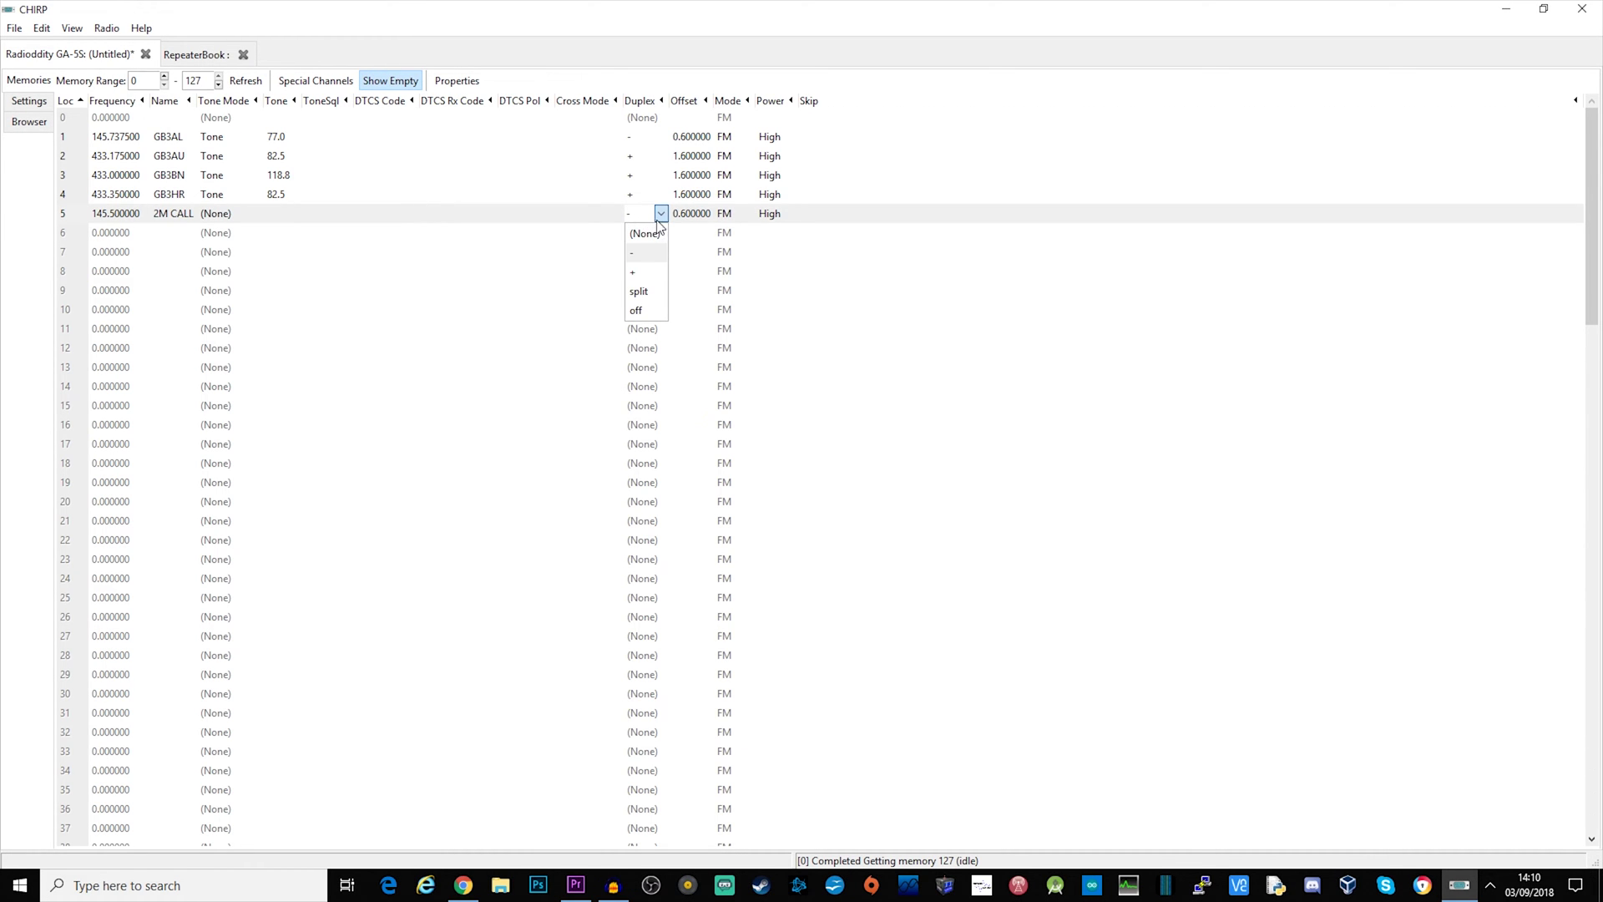
{"action": "left_click", "coordinate": [656, 233]}
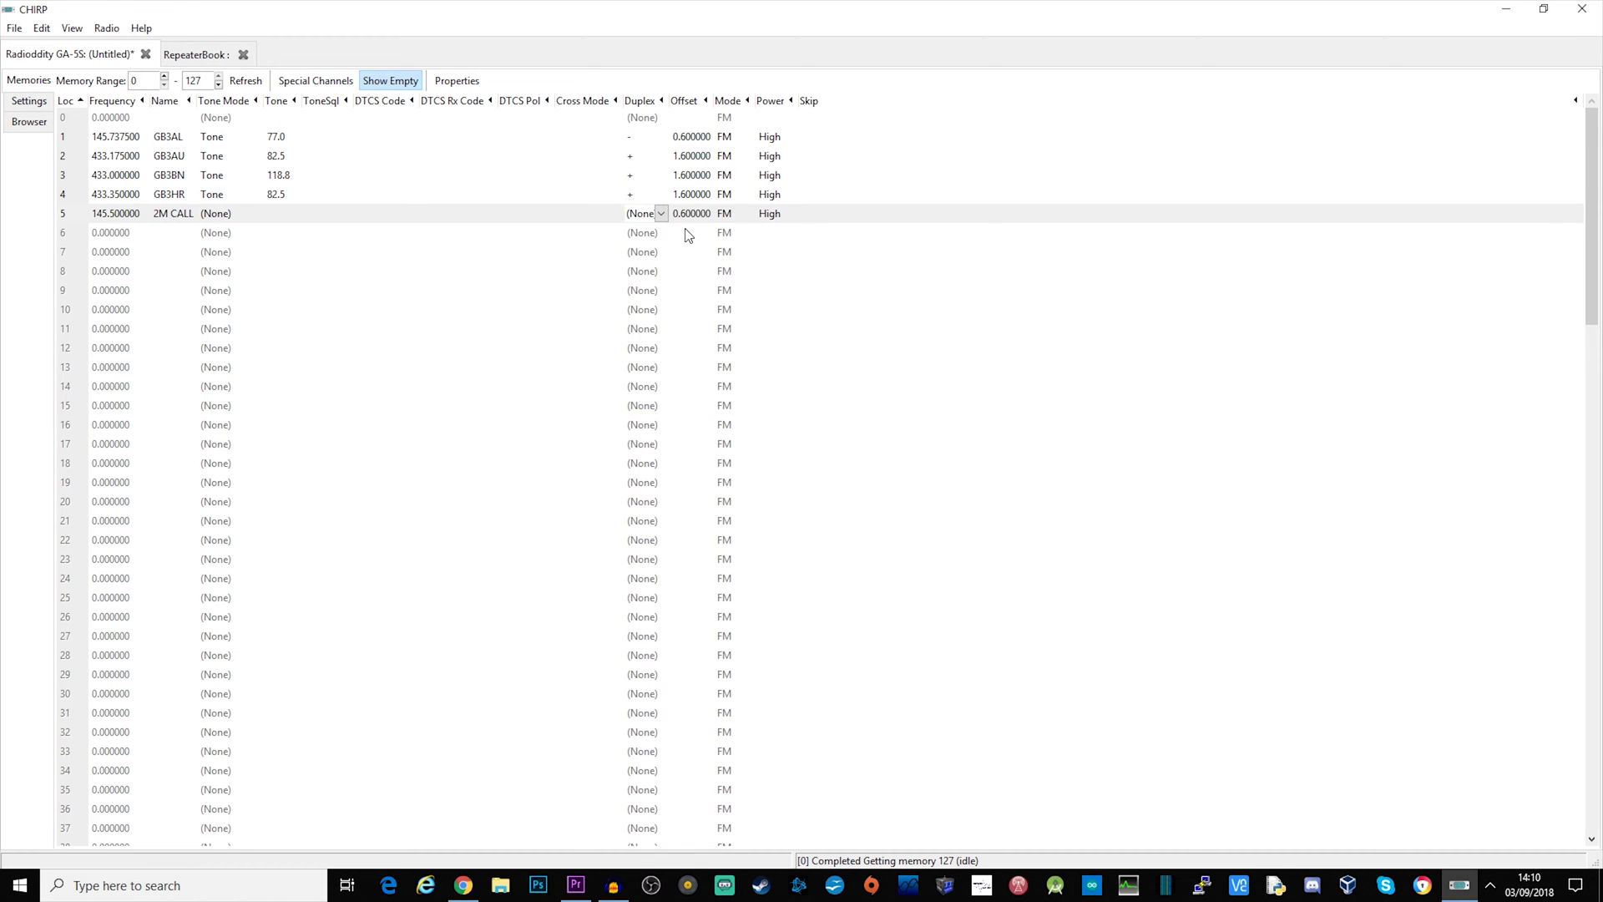
{"action": "left_click", "coordinate": [708, 219]}
{"action": "left_click", "coordinate": [368, 256]}
{"action": "left_click", "coordinate": [776, 221]}
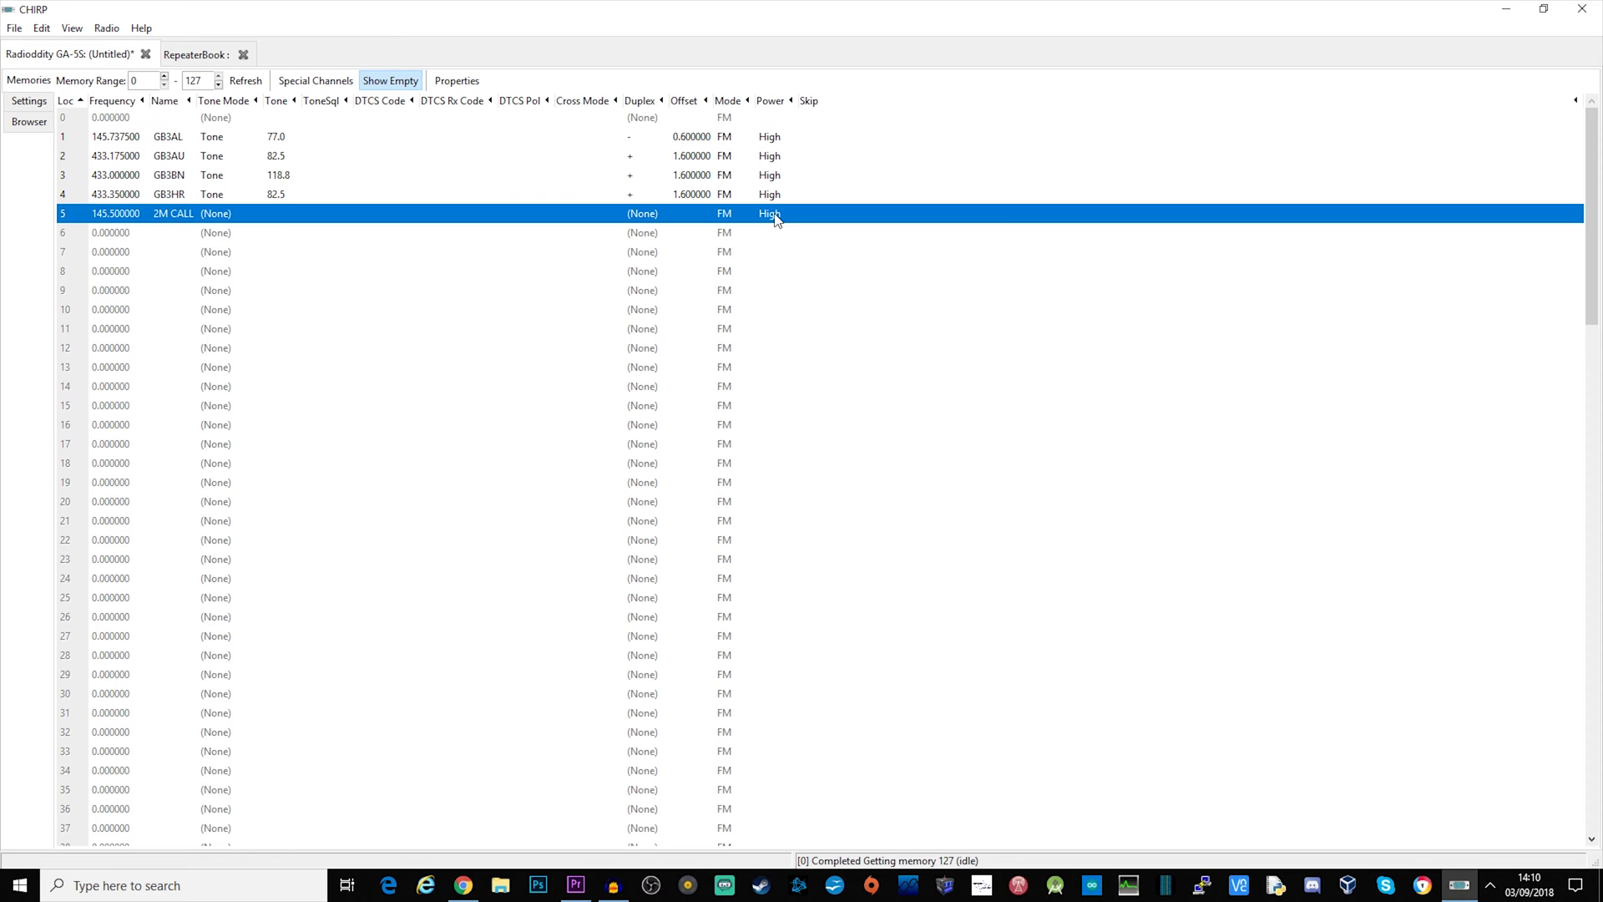
{"action": "left_click", "coordinate": [810, 222]}
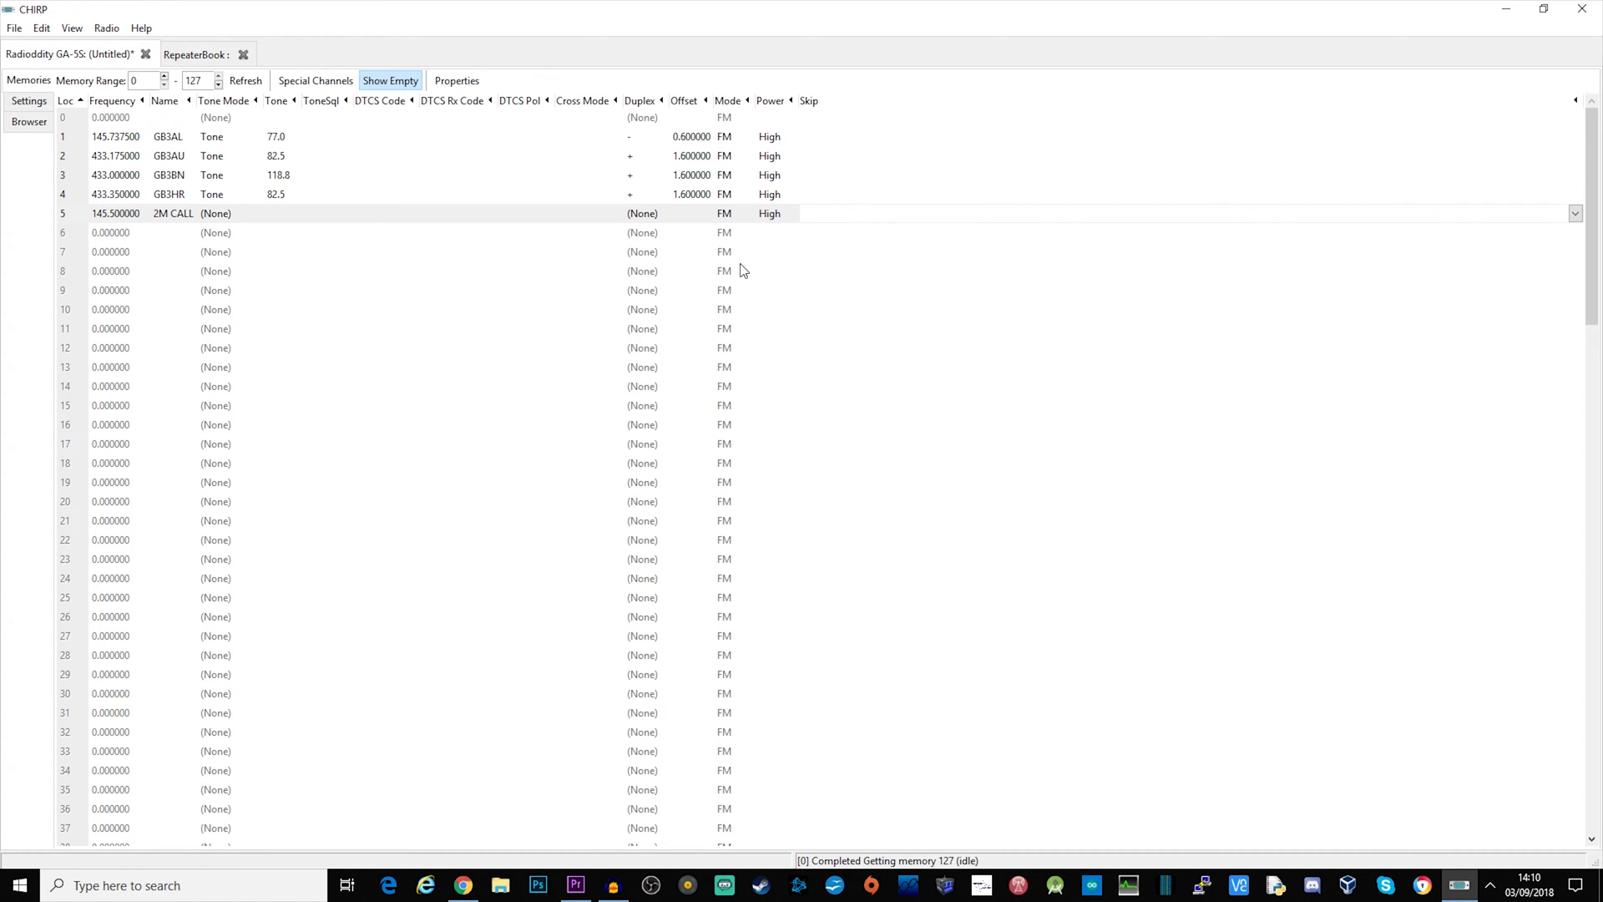
Save the memory list as the image file Radioddity_GA-5S_20180903.img in the Documents folder.
{"action": "left_click", "coordinate": [15, 27]}
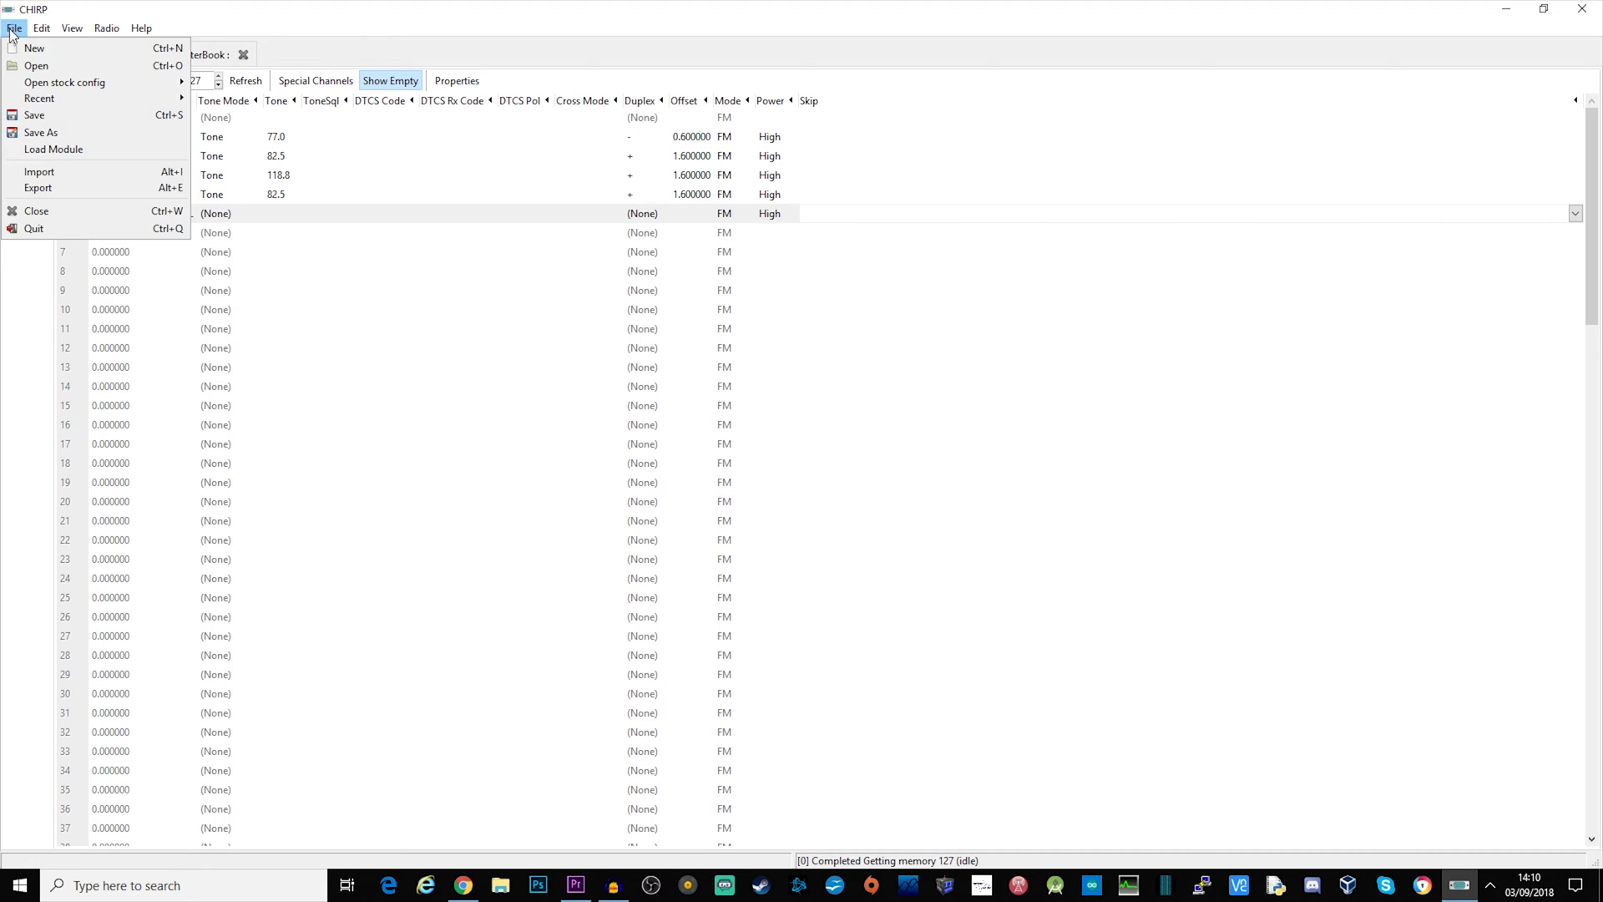
{"action": "left_click", "coordinate": [72, 117]}
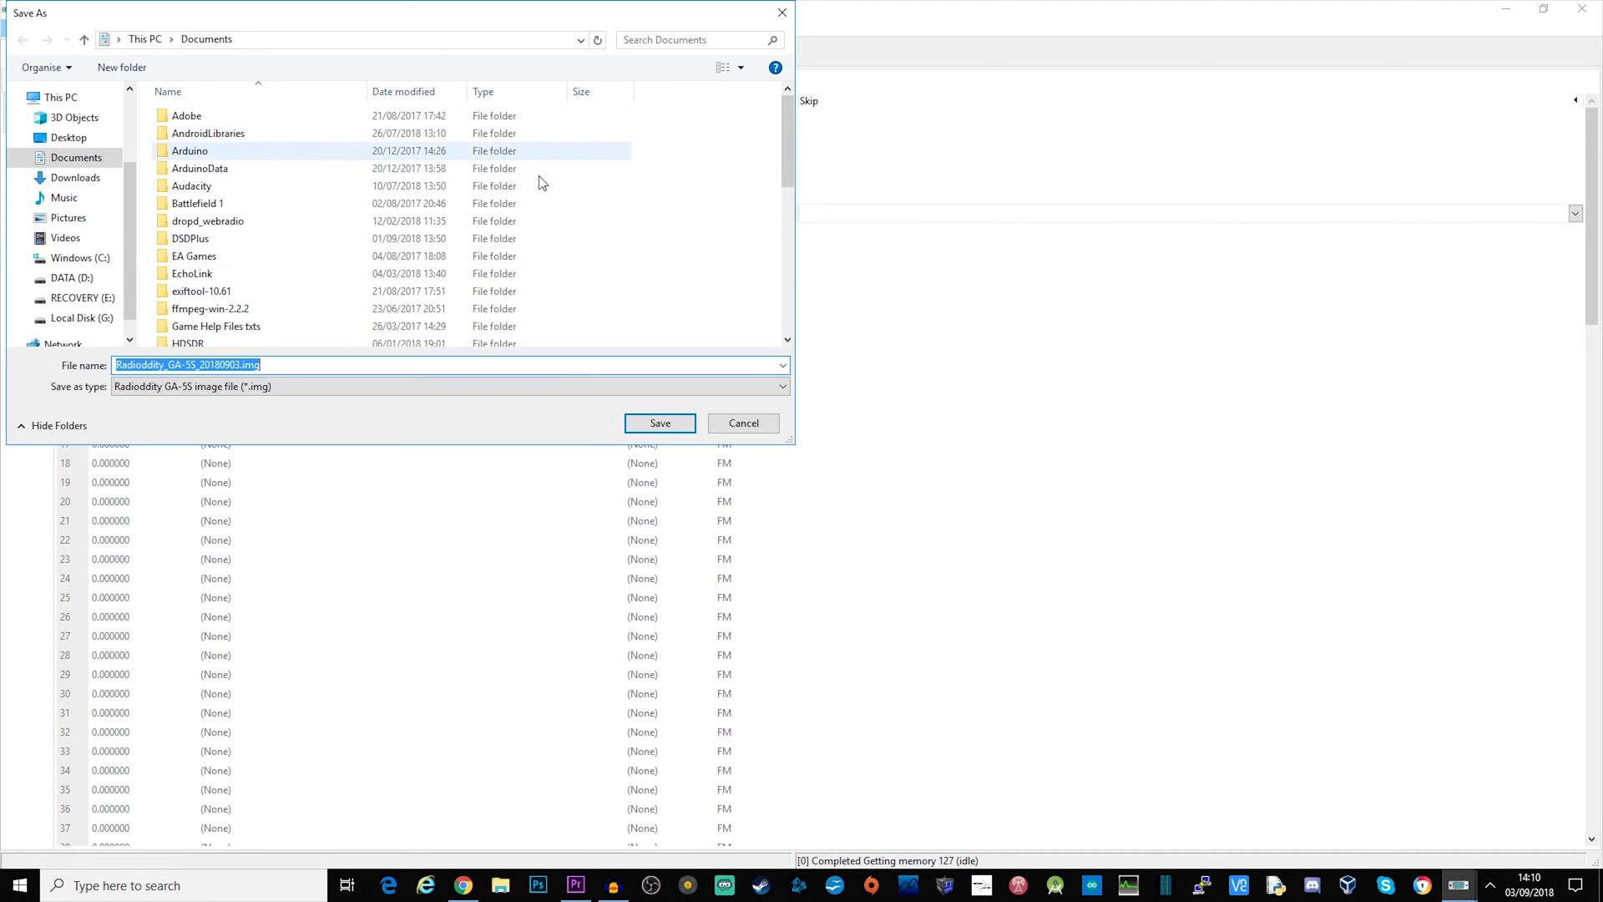
{"action": "left_click", "coordinate": [639, 421]}
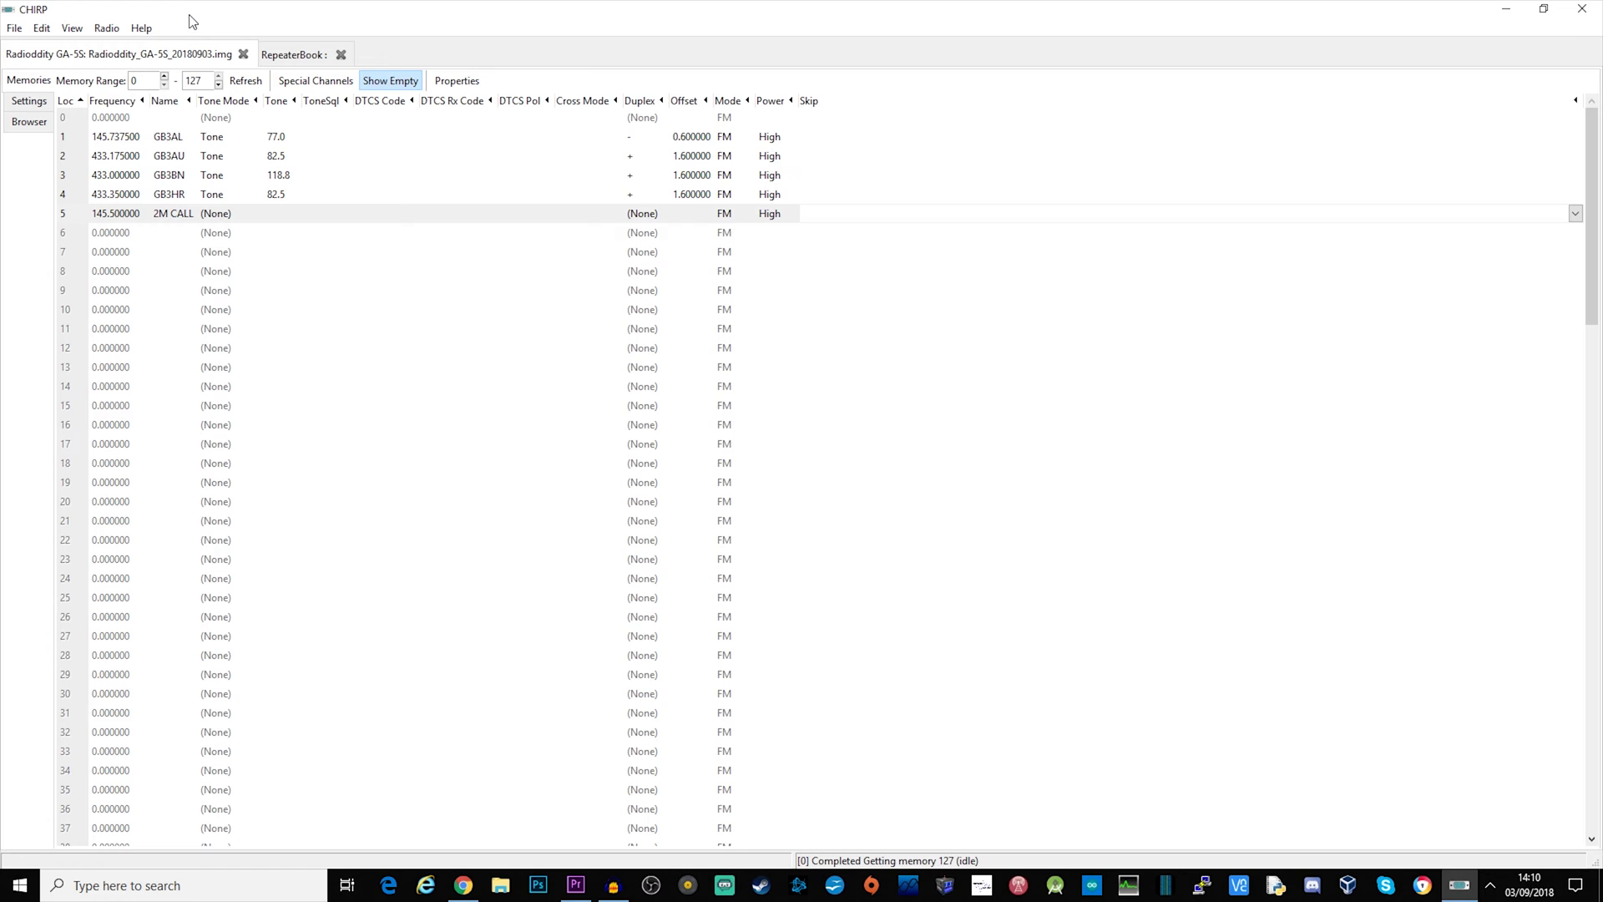
Upload the saved memory image to the Radioddity GA-5S through port COM5, accepting the upload instructions.
{"action": "left_click", "coordinate": [107, 28]}
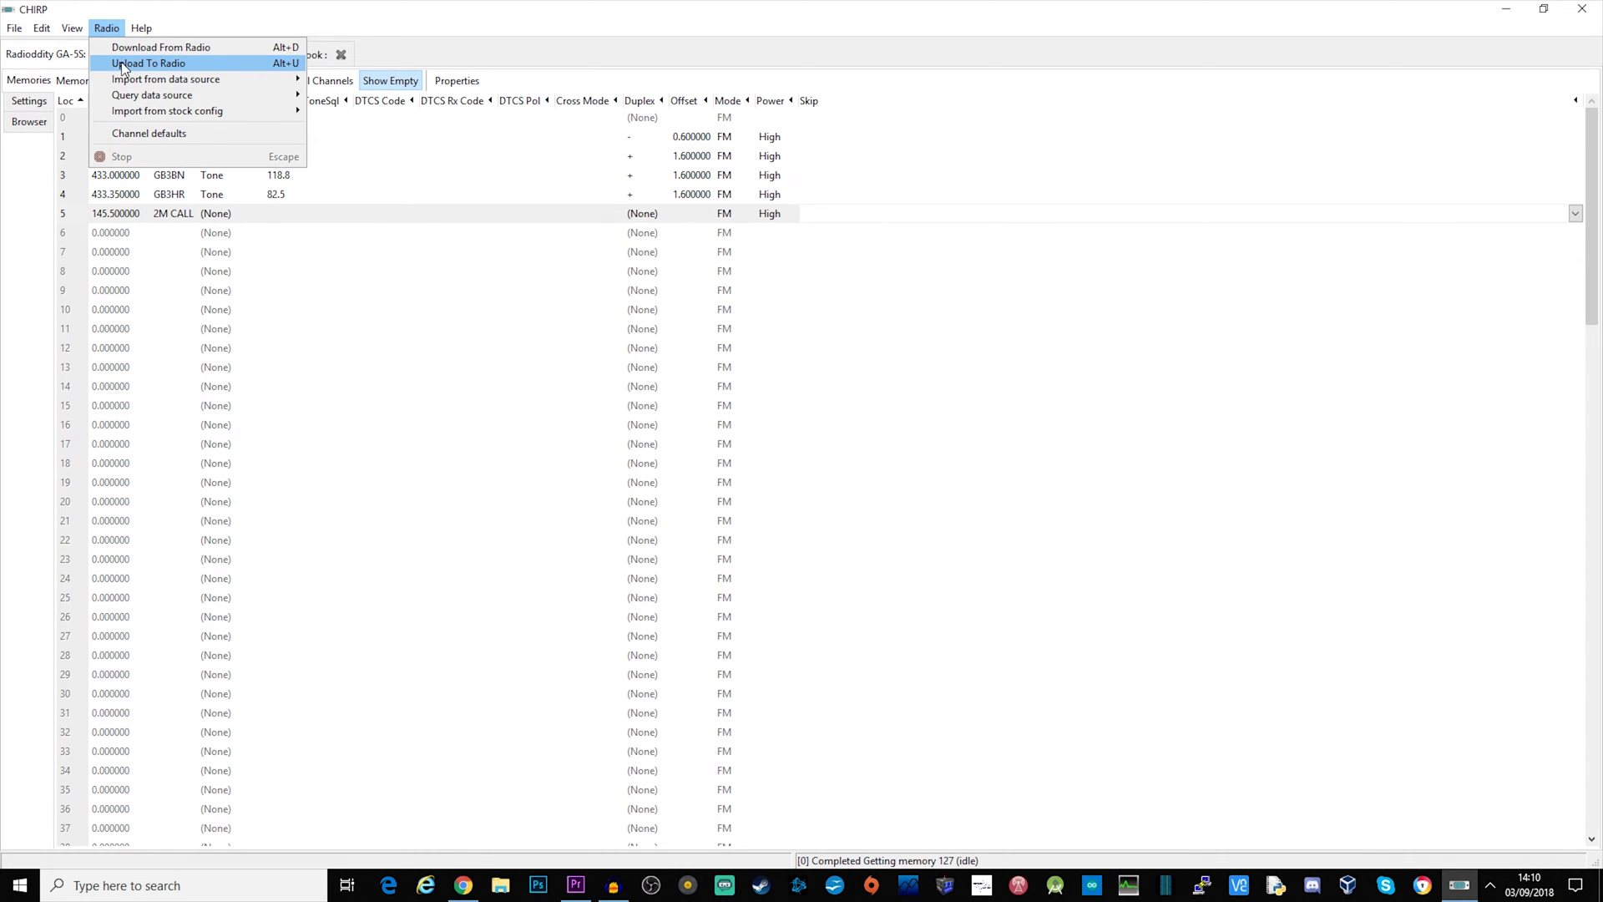
{"action": "left_click", "coordinate": [121, 63]}
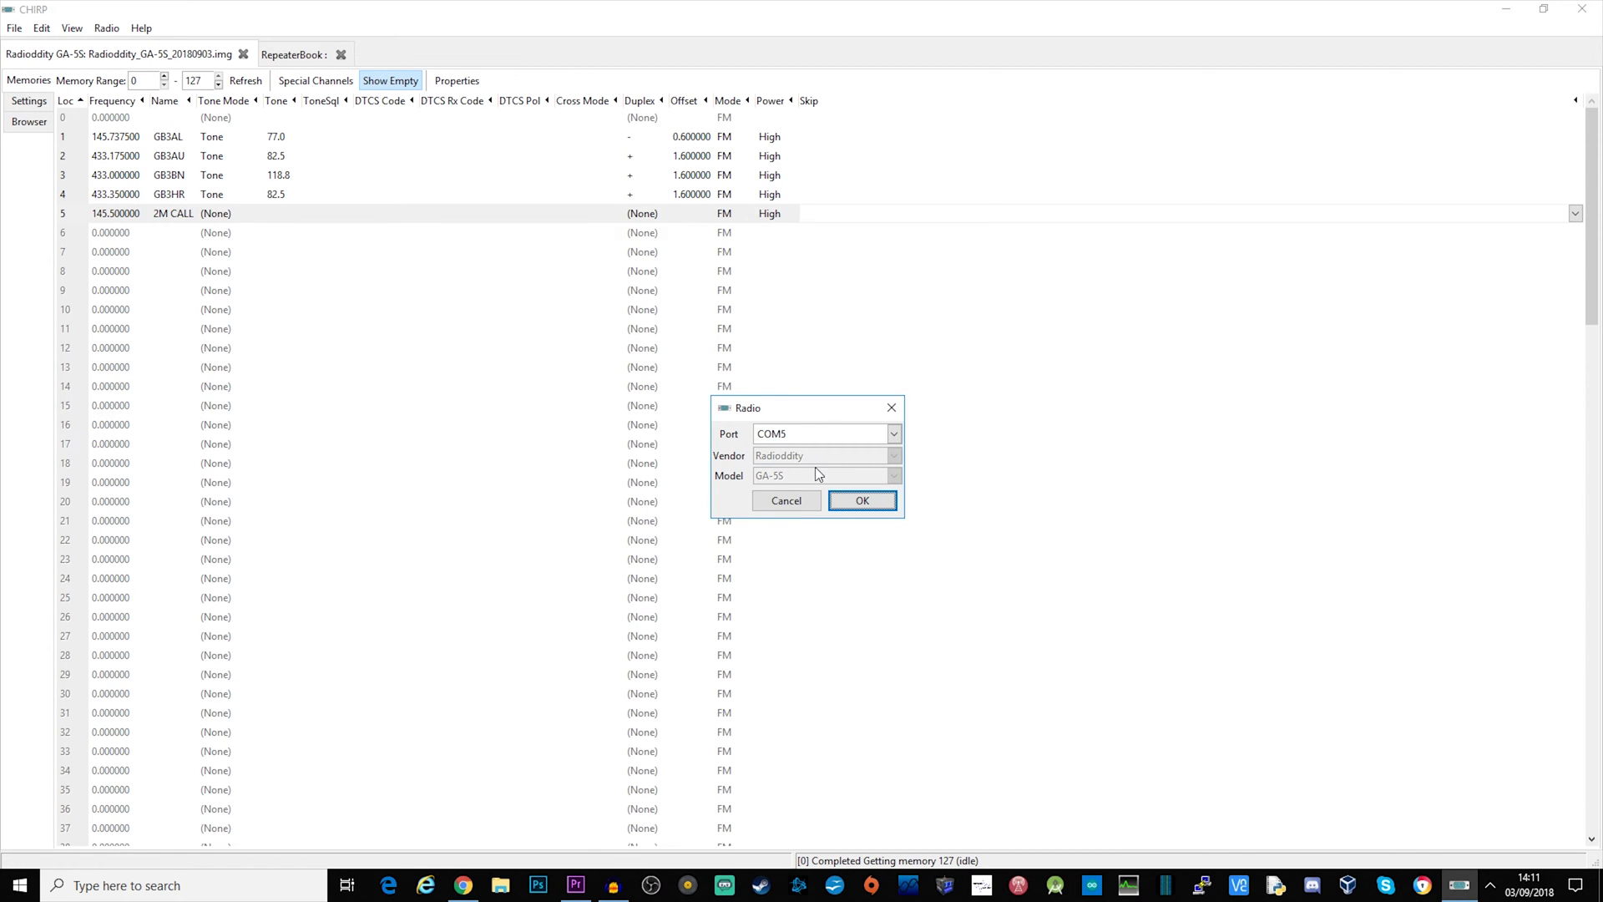
{"action": "left_click", "coordinate": [862, 501]}
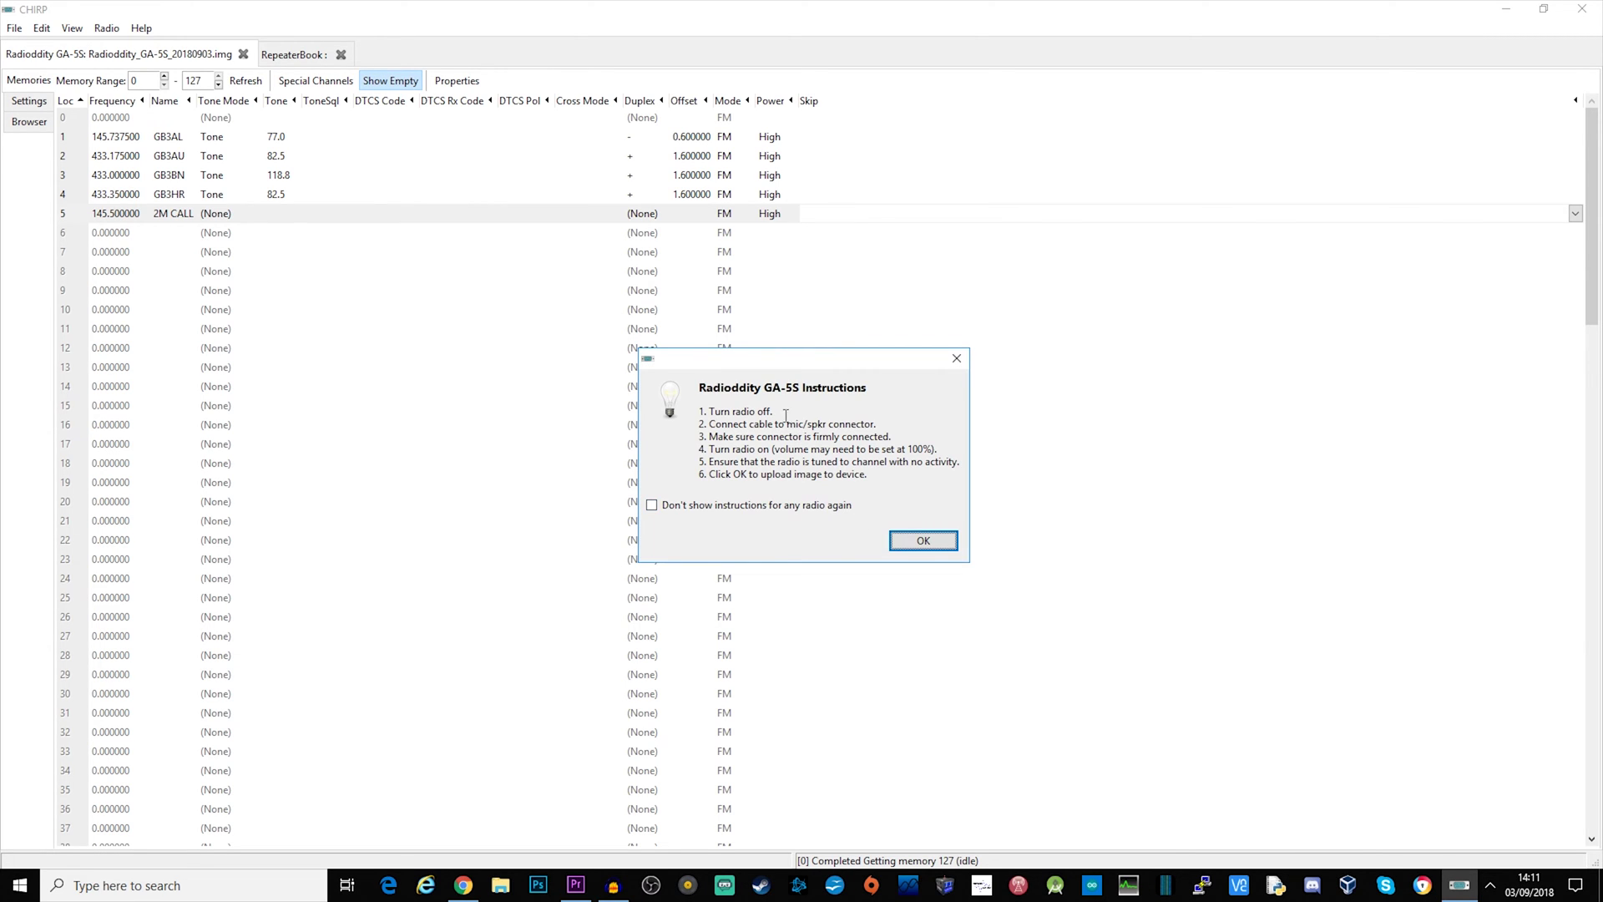
{"action": "left_click", "coordinate": [919, 544]}
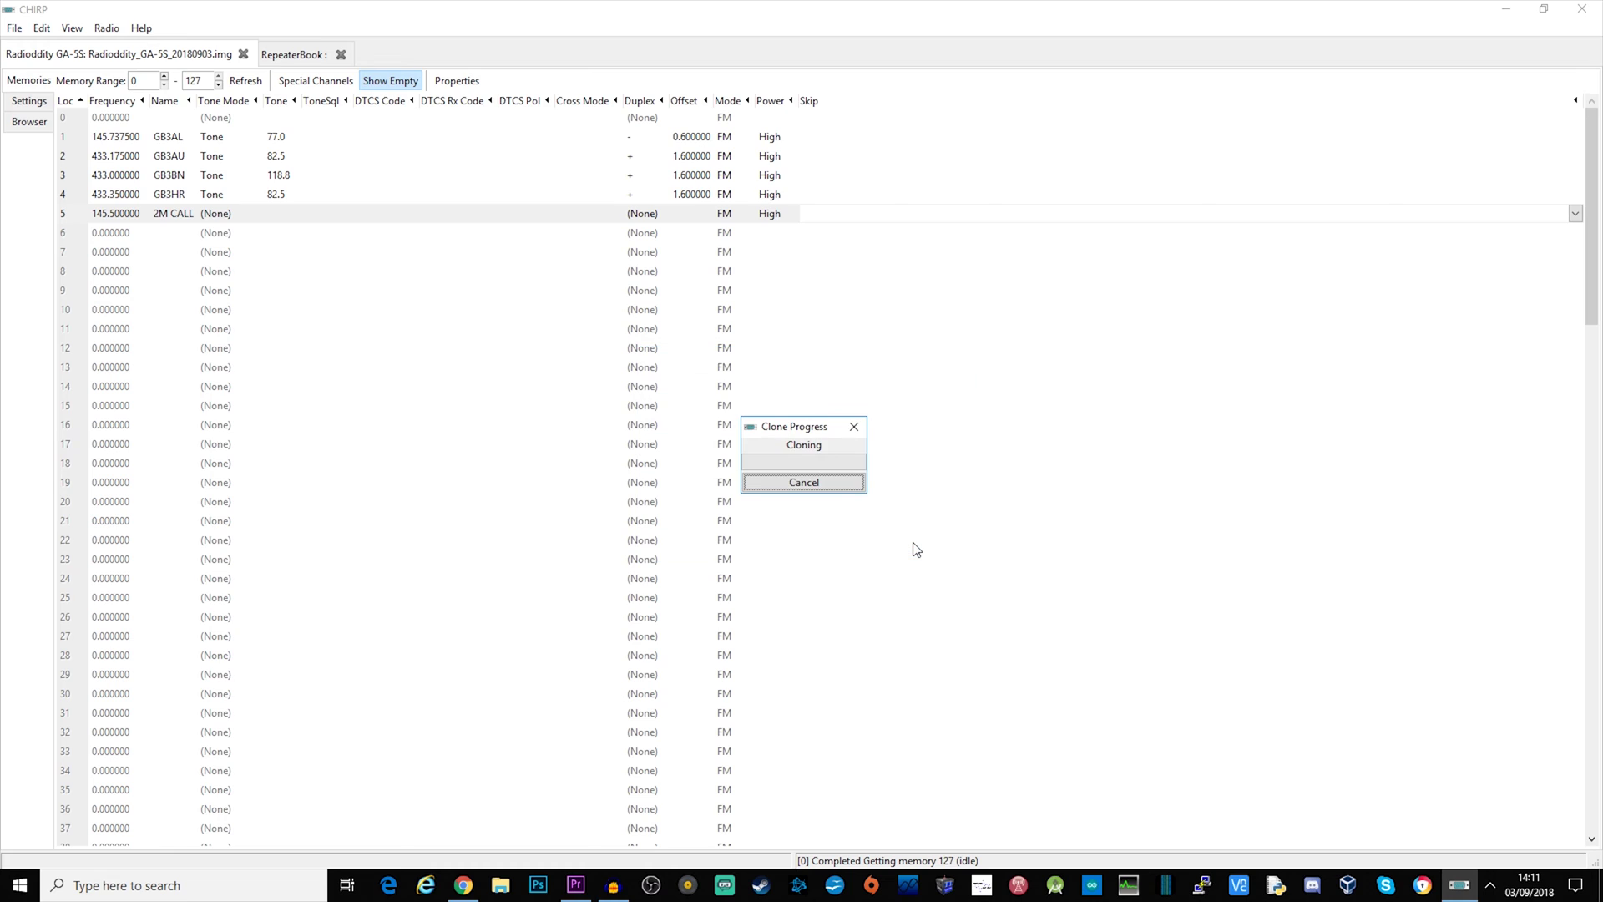